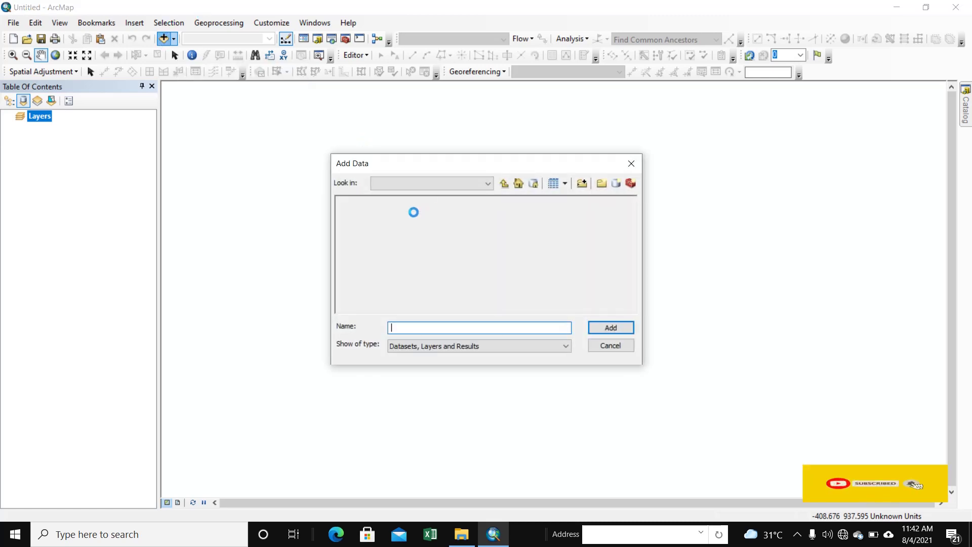
- Add the HTOH and POLE feature classes from Network.gdb in Data Load to the map
{"action": "left_click", "coordinate": [503, 184]}
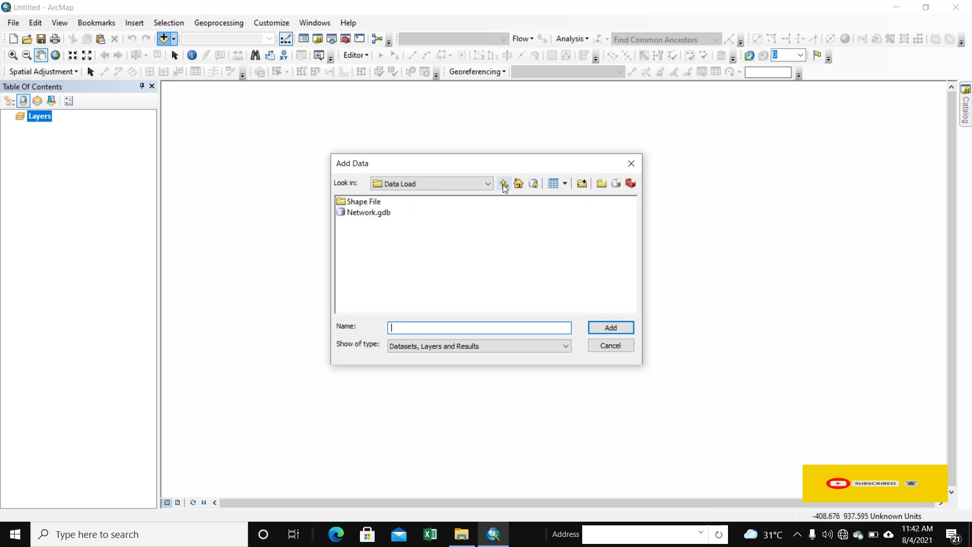
{"action": "double_click", "coordinate": [364, 215]}
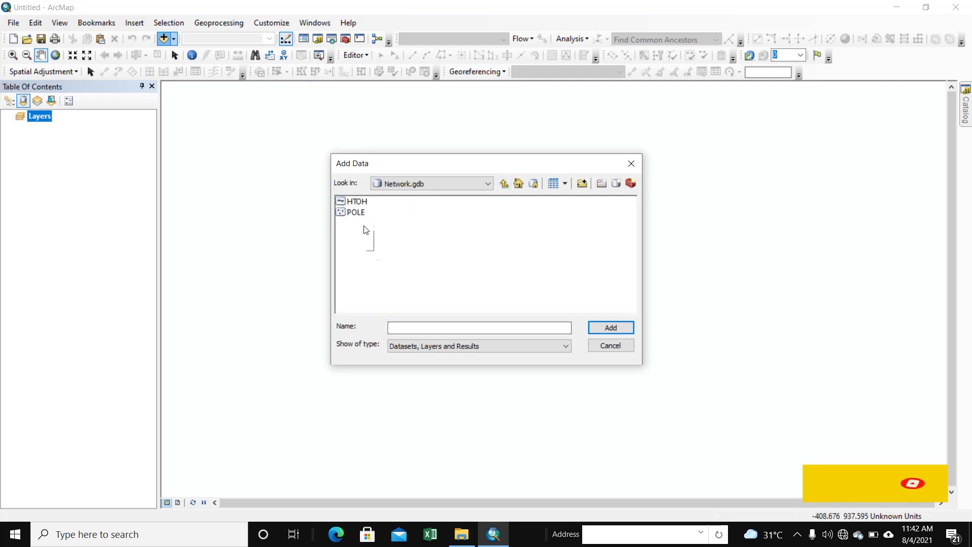
{"action": "left_click_drag", "start_coordinate": [373, 254], "coordinate": [337, 196]}
{"action": "left_click", "coordinate": [612, 328]}
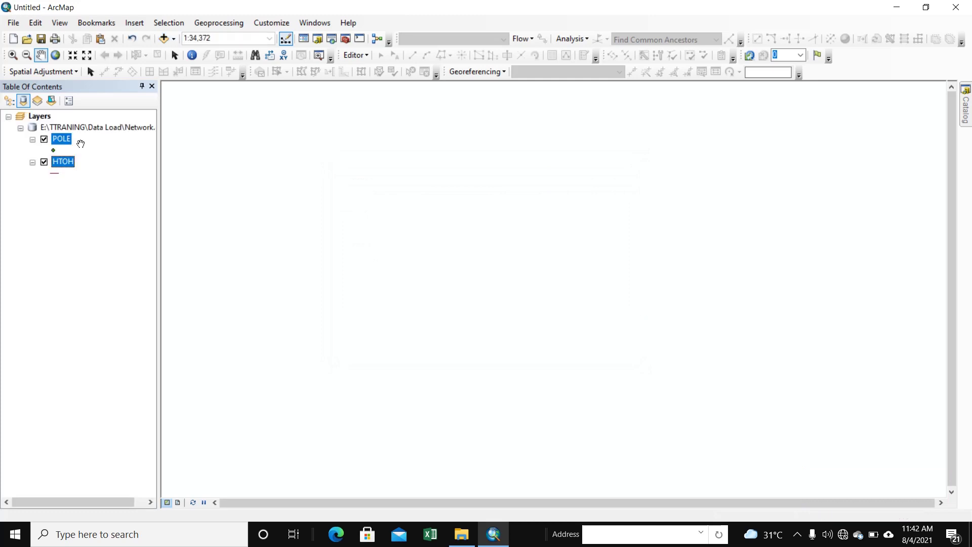
- Check that the POLE and HTOH attribute tables are empty, then reopen Add Data
{"action": "right_click", "coordinate": [63, 140]}
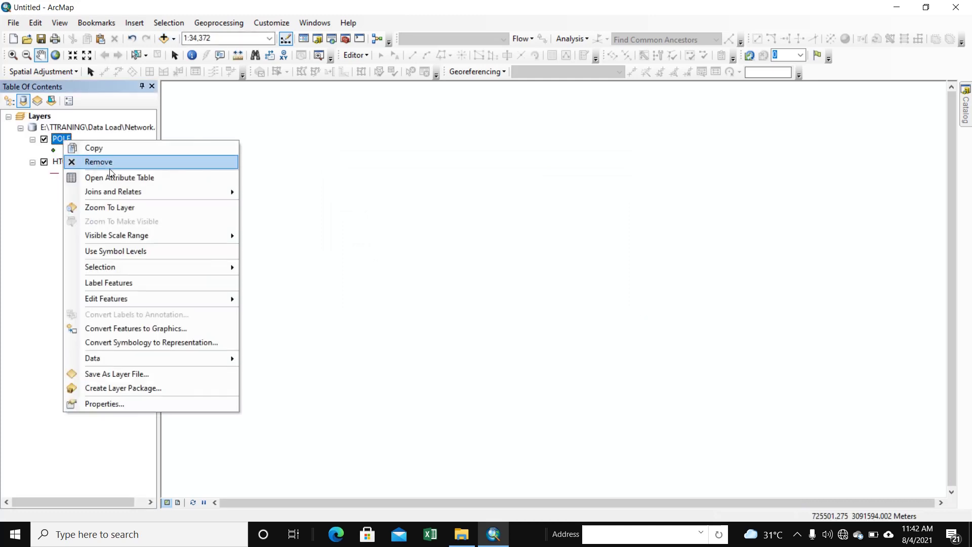
{"action": "left_click", "coordinate": [108, 180]}
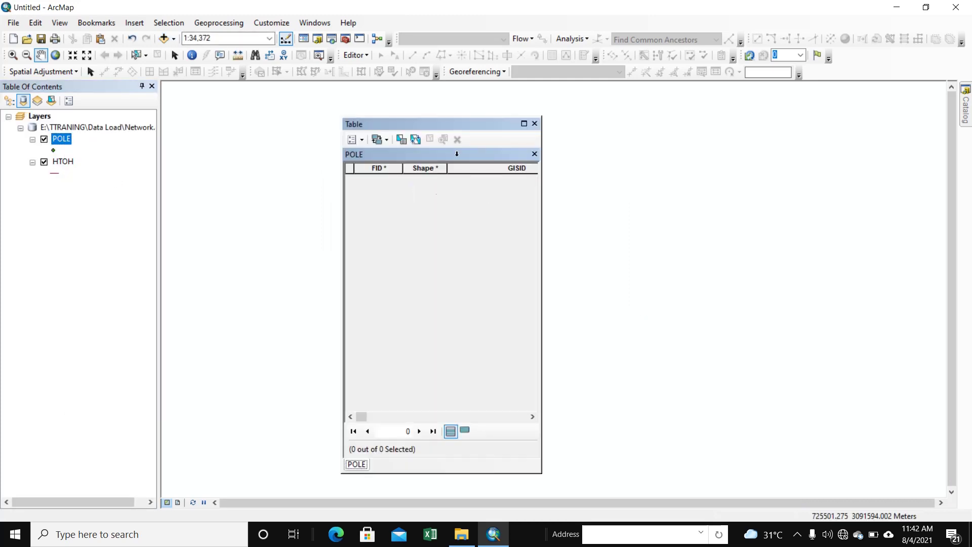
{"action": "left_click", "coordinate": [534, 124]}
{"action": "right_click", "coordinate": [63, 162]}
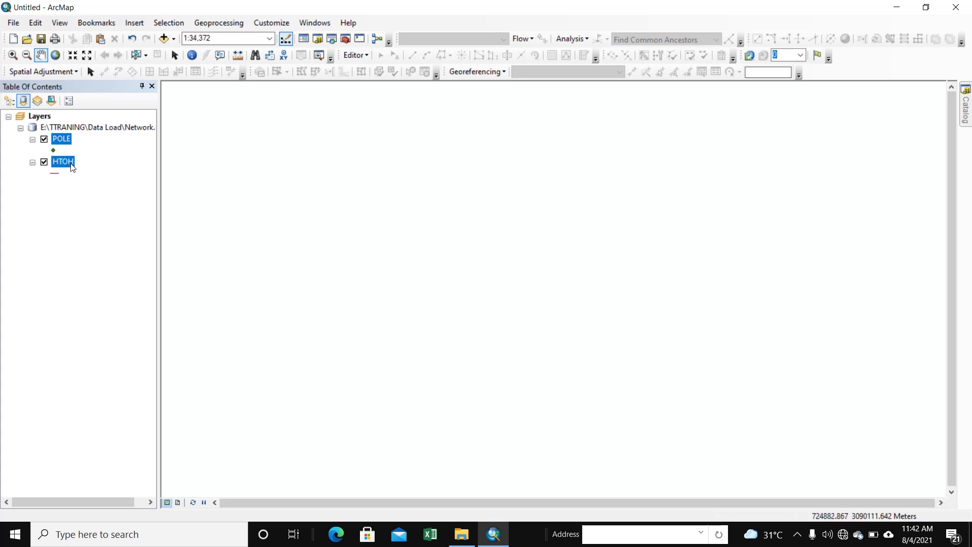
{"action": "left_click", "coordinate": [118, 200]}
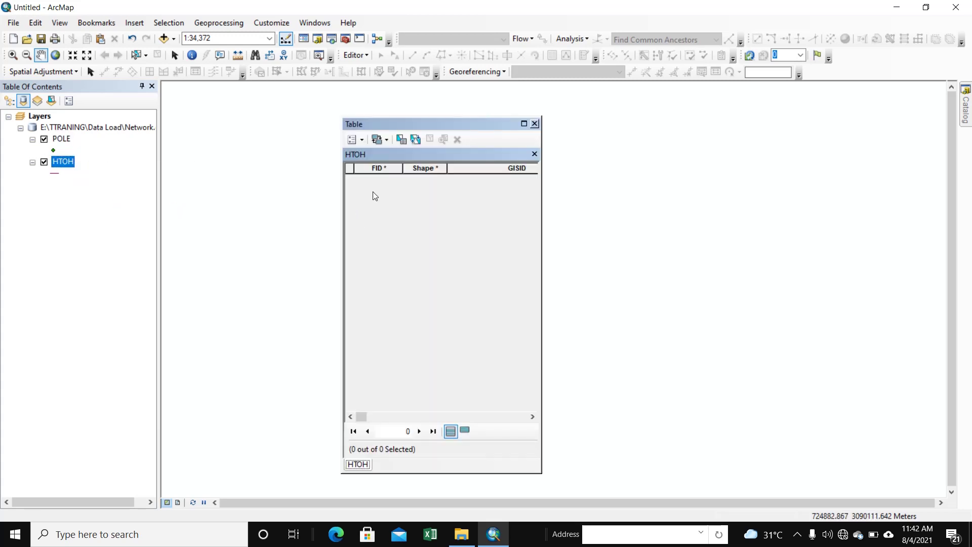
{"action": "left_click", "coordinate": [534, 124]}
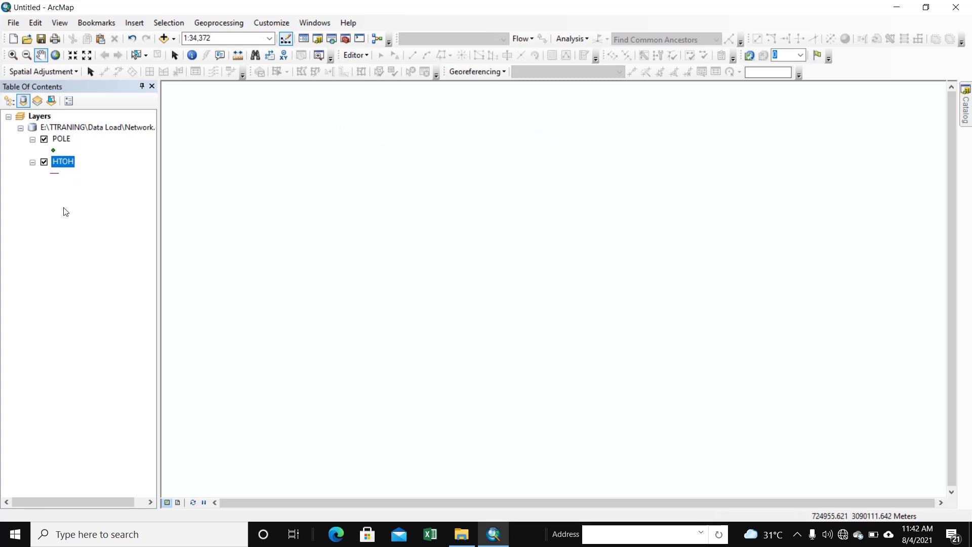
{"action": "left_click", "coordinate": [163, 40]}
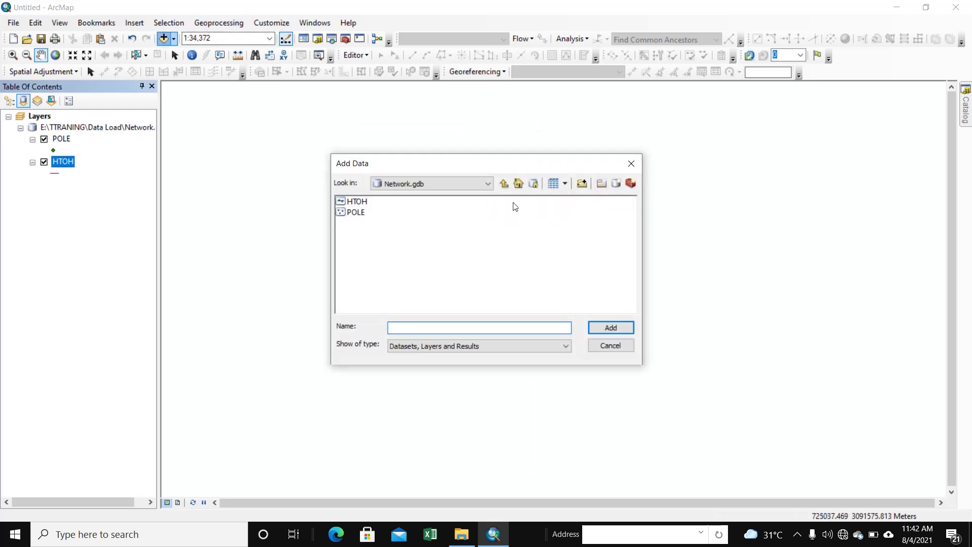
- Add POLE.shp and HTOH.shp from the Shape File folder to the map
{"action": "left_click", "coordinate": [503, 184]}
{"action": "left_click", "coordinate": [358, 201]}
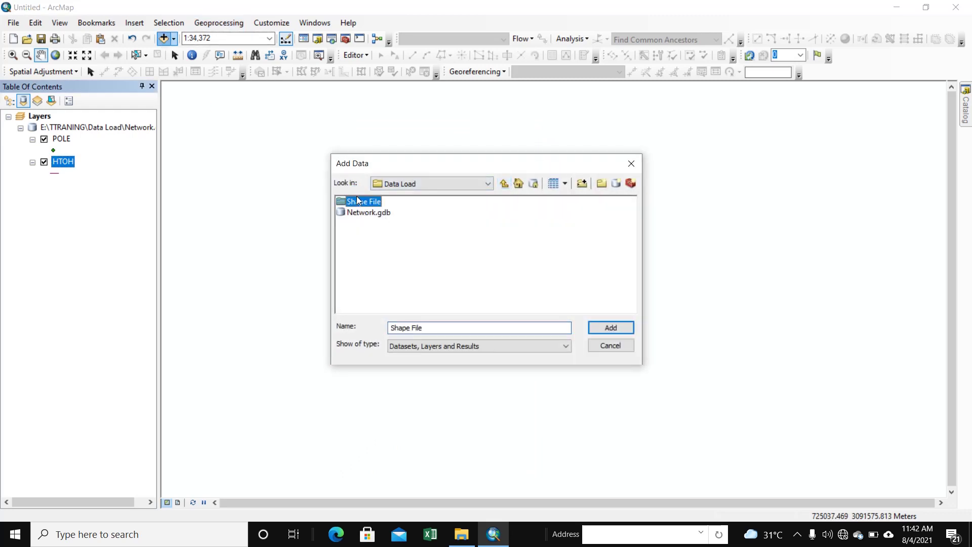
{"action": "left_click", "coordinate": [369, 223]}
{"action": "double_click", "coordinate": [362, 202]}
{"action": "left_click_drag", "start_coordinate": [405, 255], "coordinate": [336, 192]}
{"action": "left_click", "coordinate": [605, 332]}
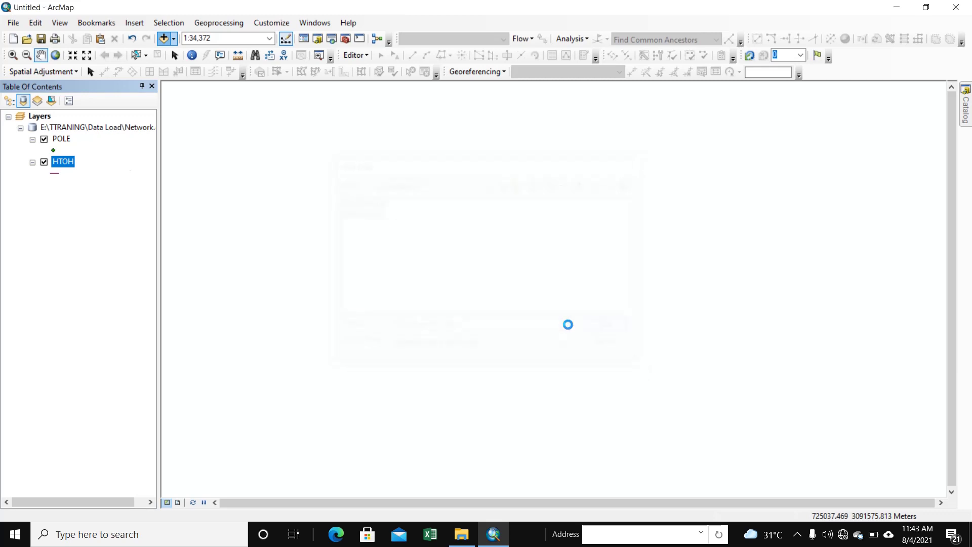
{"action": "left_click", "coordinate": [113, 242]}
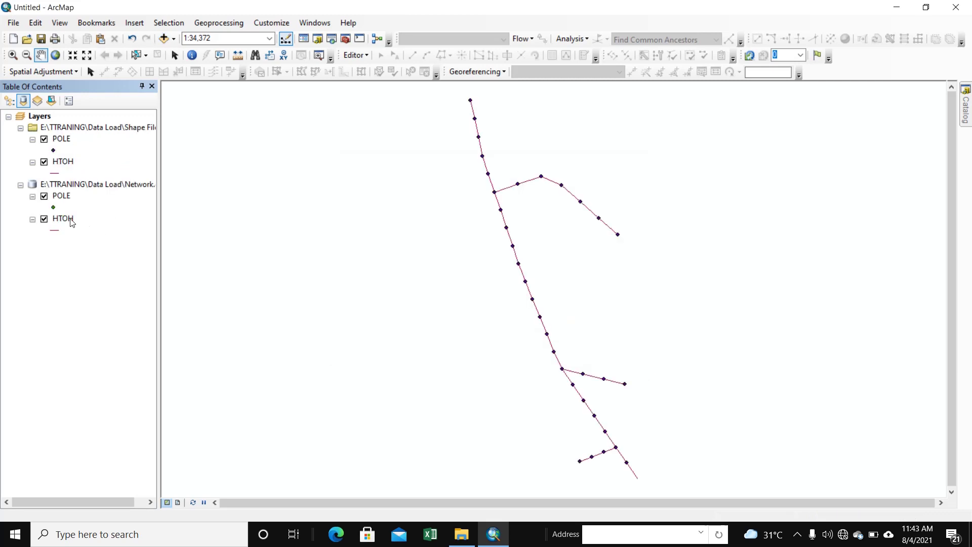
- Open the shapefile POLE attribute table and sort it by REMARK
{"action": "right_click", "coordinate": [61, 143]}
{"action": "left_click", "coordinate": [101, 174]}
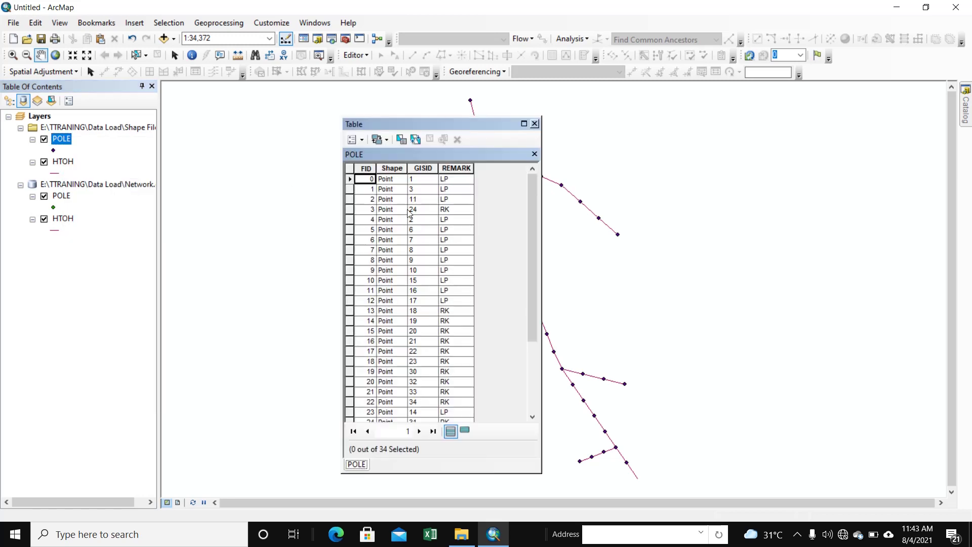
{"action": "left_click_drag", "start_coordinate": [533, 219], "coordinate": [461, 192]}
{"action": "left_click", "coordinate": [453, 170]}
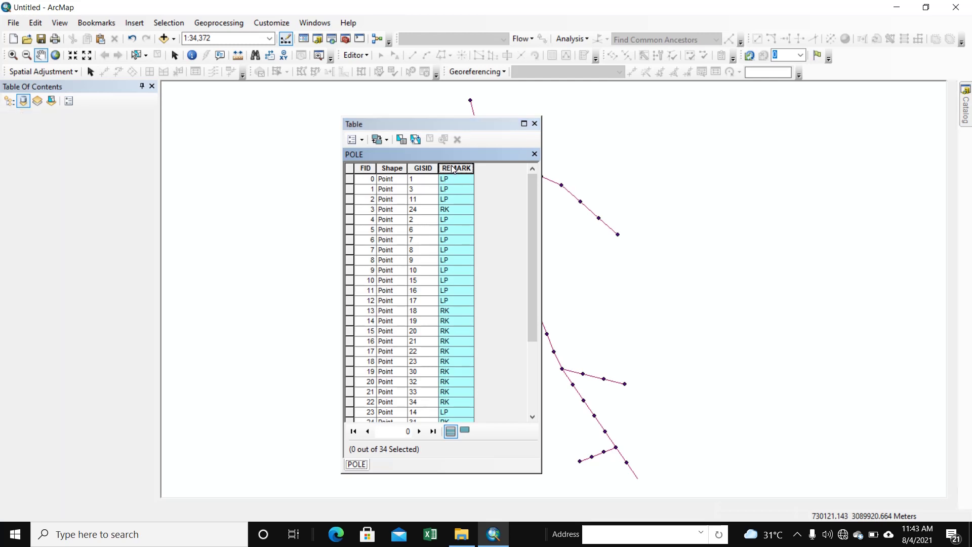
{"action": "double_click", "coordinate": [453, 170]}
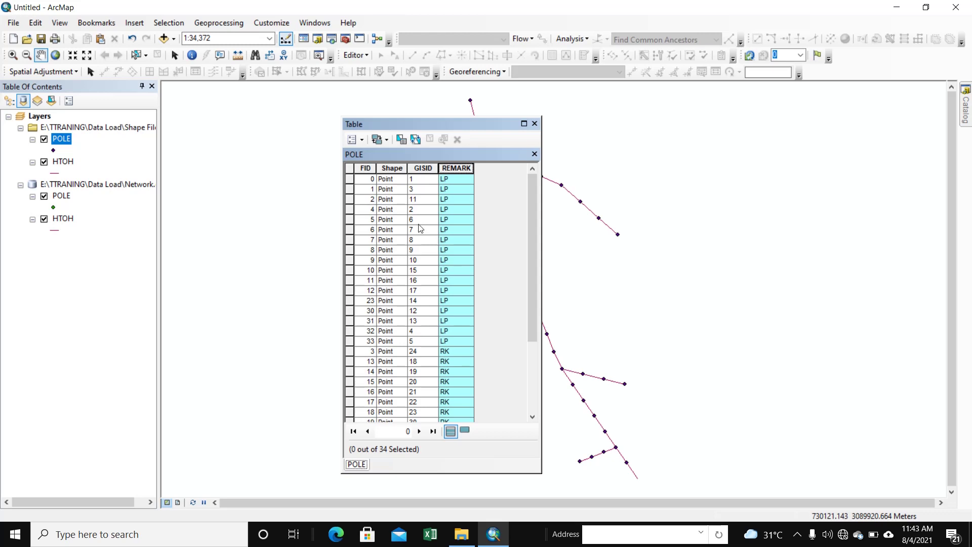
{"action": "scroll", "coordinate": [463, 280], "scroll_direction": "down", "scroll_amount": 1}
{"action": "scroll", "coordinate": [463, 279], "scroll_direction": "up", "scroll_amount": 1}
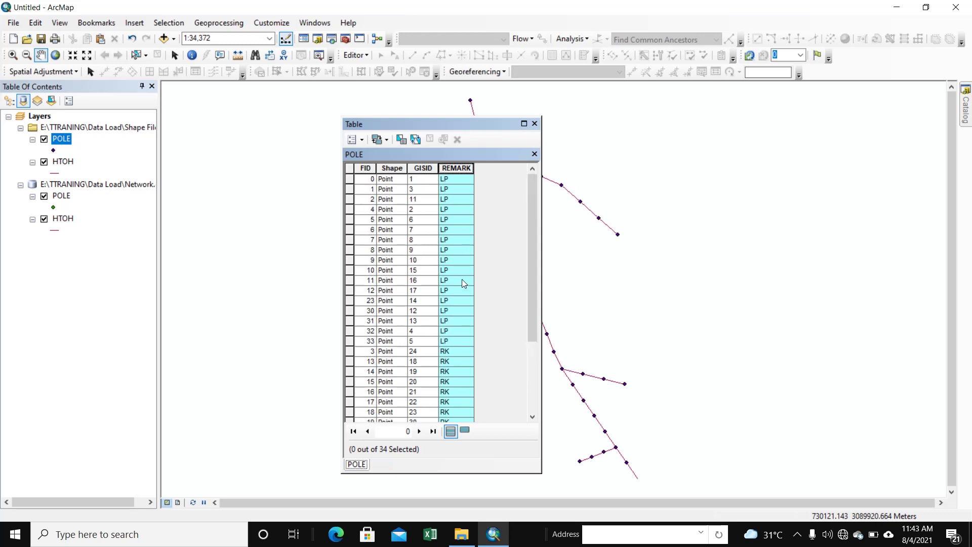
- Select the 17 LP pole records and pan the map to view them
{"action": "left_click", "coordinate": [349, 179]}
{"action": "scroll", "coordinate": [386, 294], "scroll_direction": "down", "scroll_amount": 1}
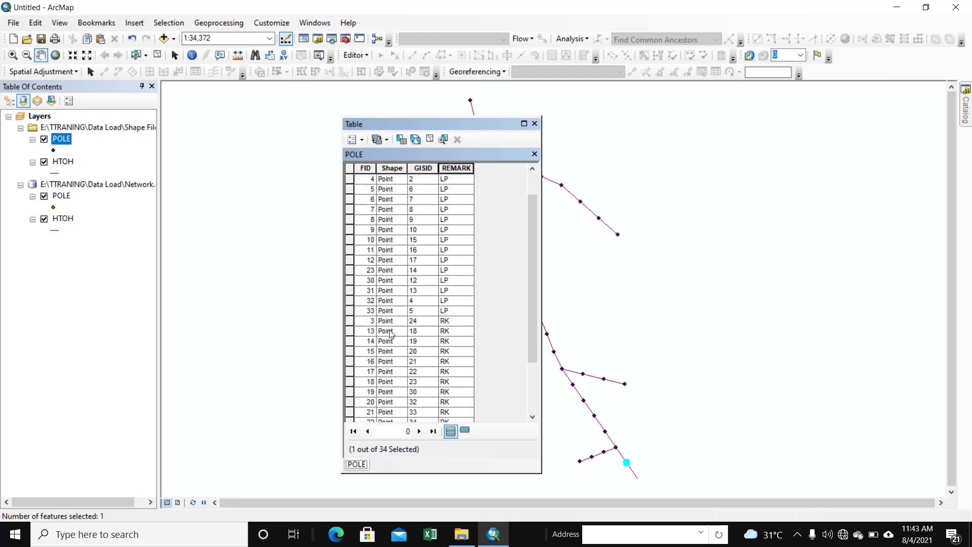
{"action": "left_click", "coordinate": [349, 321]}
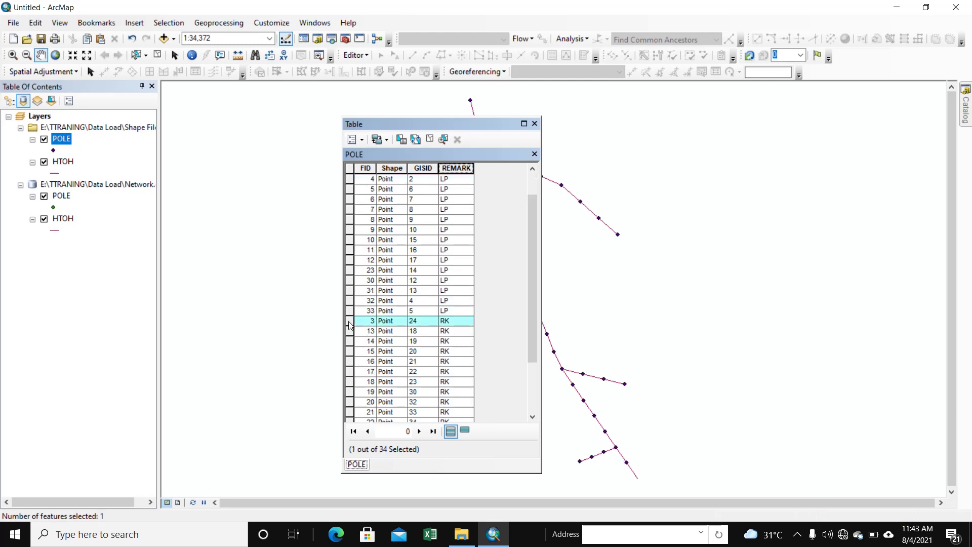
{"action": "scroll", "coordinate": [451, 276], "scroll_direction": "up", "scroll_amount": 1}
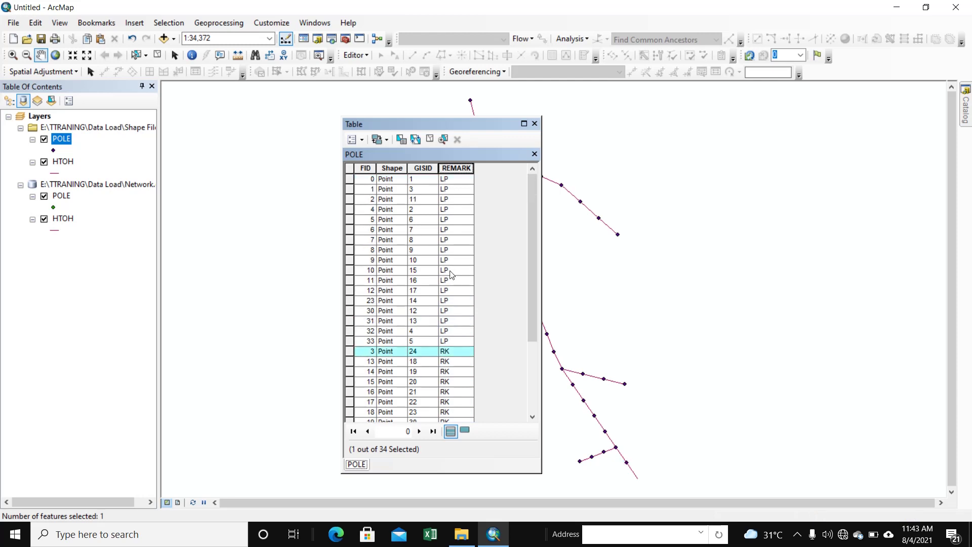
{"action": "left_click_drag", "start_coordinate": [350, 178], "coordinate": [350, 342]}
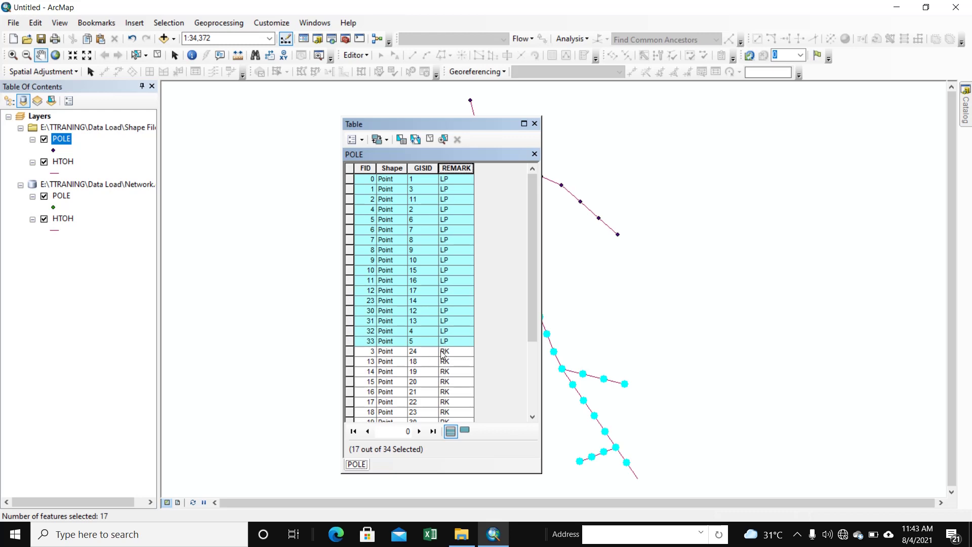
{"action": "left_click_drag", "start_coordinate": [591, 315], "coordinate": [717, 246]}
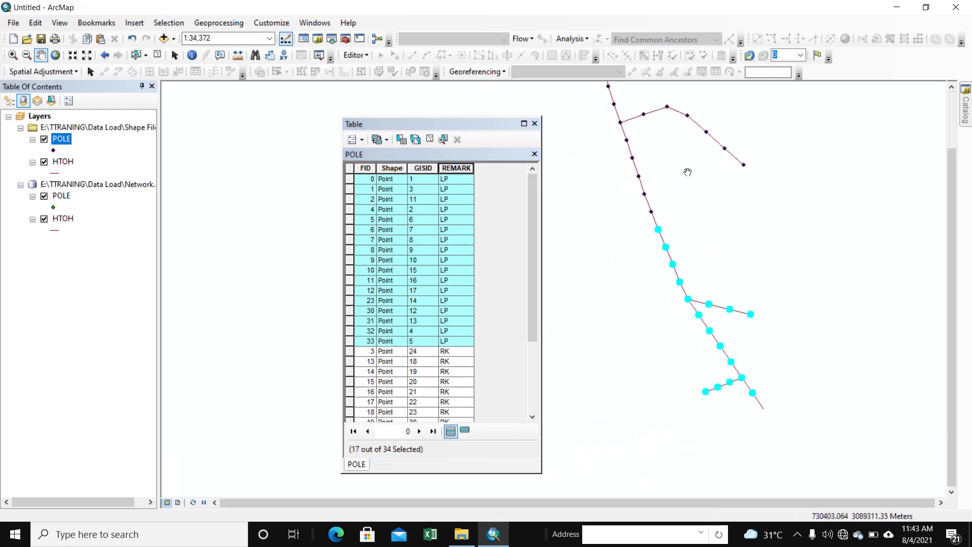
{"action": "left_click_drag", "start_coordinate": [690, 169], "coordinate": [752, 283]}
{"action": "left_click_drag", "start_coordinate": [733, 350], "coordinate": [656, 236]}
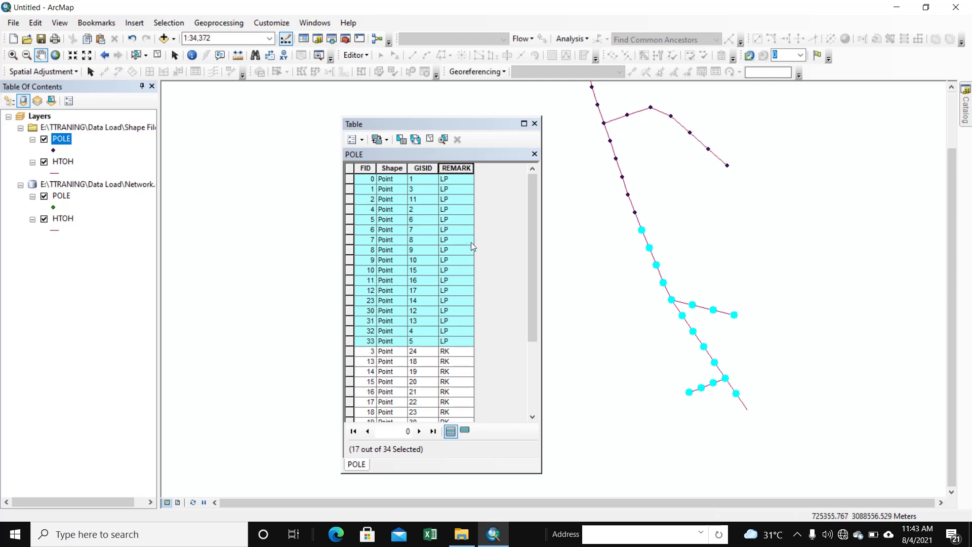
- Sort the HTOH attribute table ascending by REMARK and select its 17 LP line records
{"action": "right_click", "coordinate": [68, 162]}
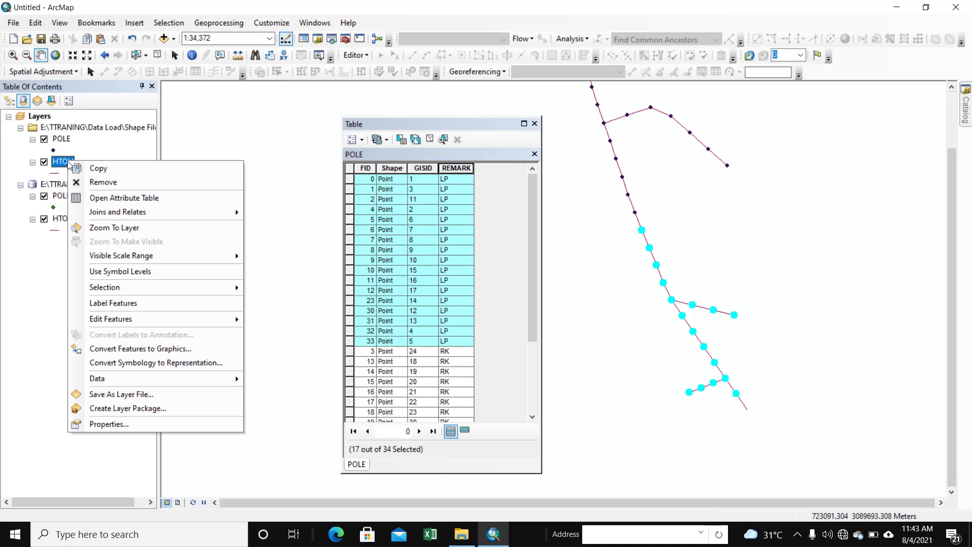
{"action": "left_click", "coordinate": [112, 198]}
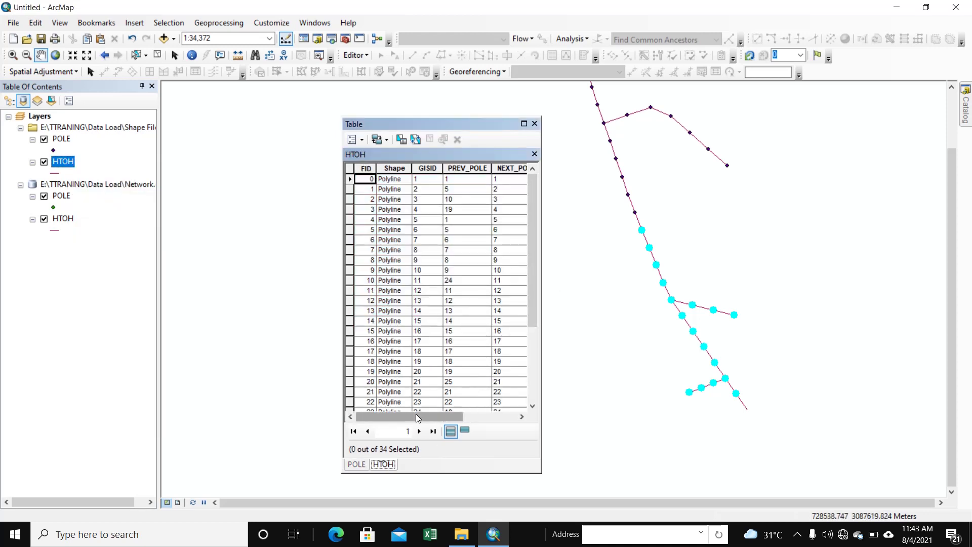
{"action": "left_click_drag", "start_coordinate": [415, 415], "coordinate": [471, 416]}
{"action": "left_click", "coordinate": [494, 168]}
{"action": "right_click", "coordinate": [492, 170]}
{"action": "left_click", "coordinate": [497, 177]}
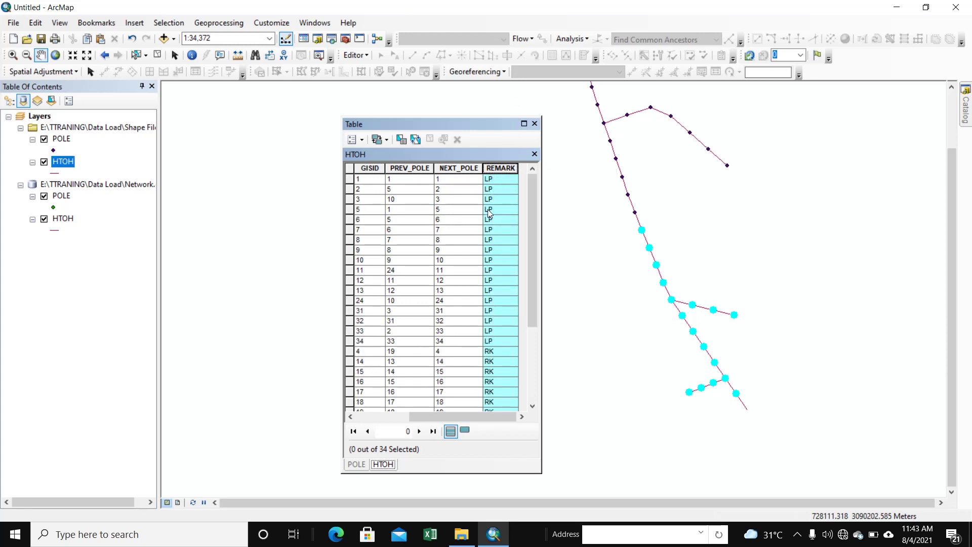
{"action": "left_click_drag", "start_coordinate": [353, 179], "coordinate": [365, 342]}
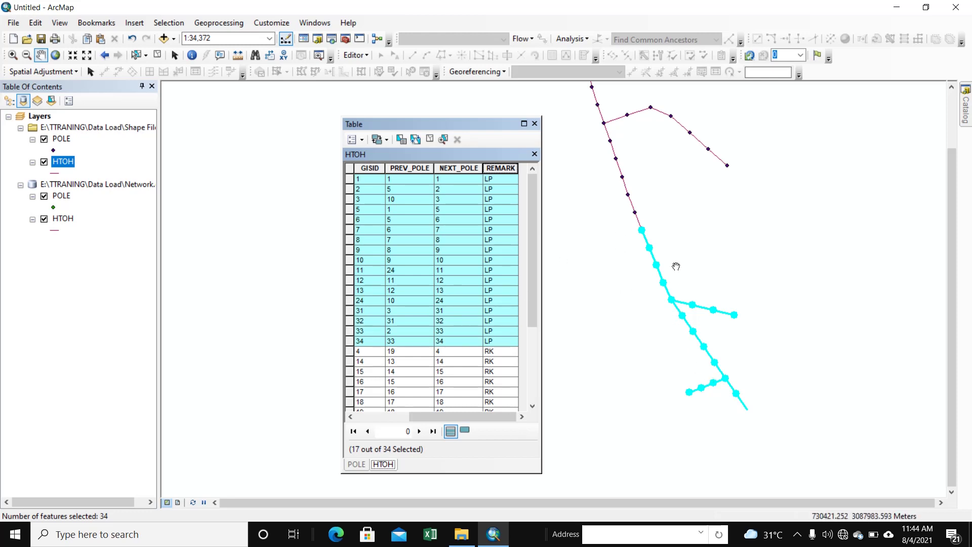
- Pan around the selected HTOH lines and zoom out to 1:40,000
{"action": "left_click_drag", "start_coordinate": [692, 295], "coordinate": [668, 230]}
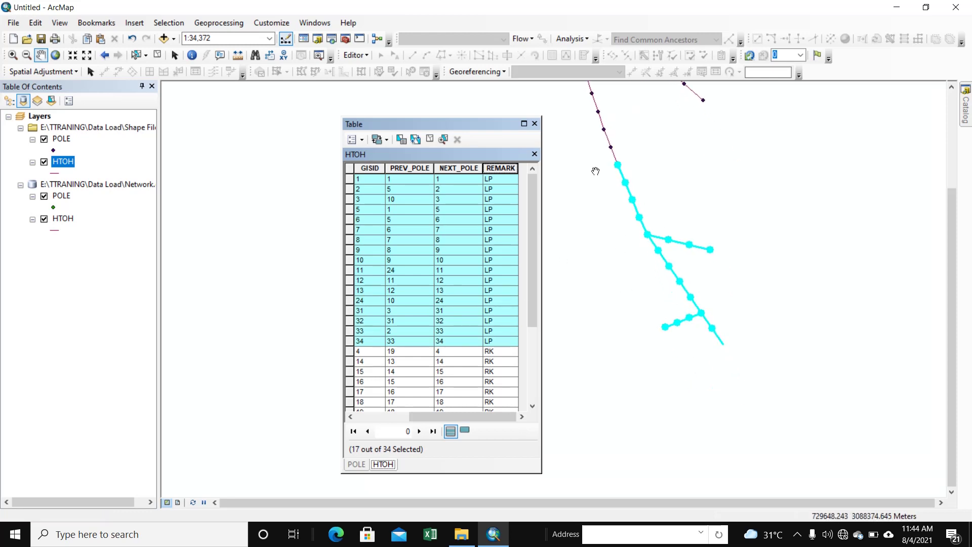
{"action": "left_click_drag", "start_coordinate": [653, 198], "coordinate": [680, 262]}
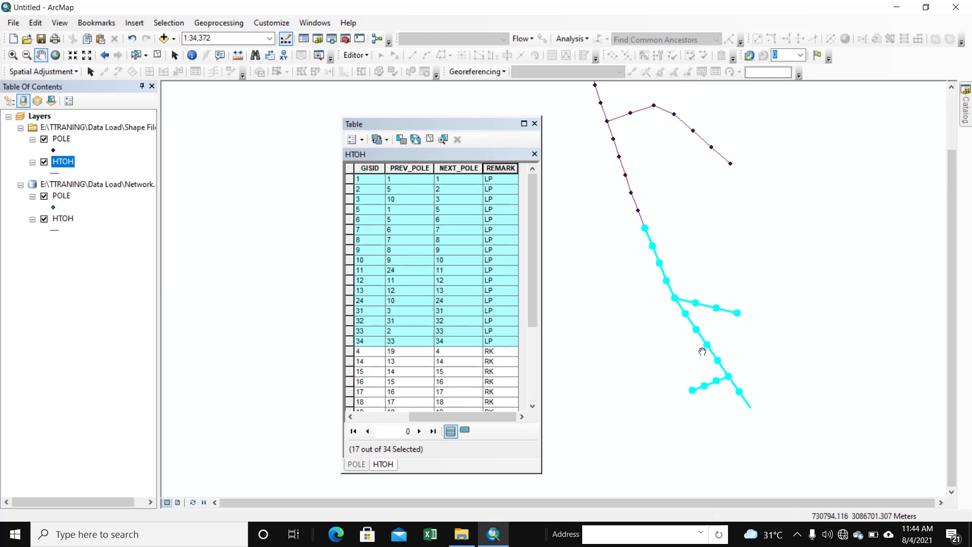
{"action": "left_click_drag", "start_coordinate": [735, 401], "coordinate": [696, 342]}
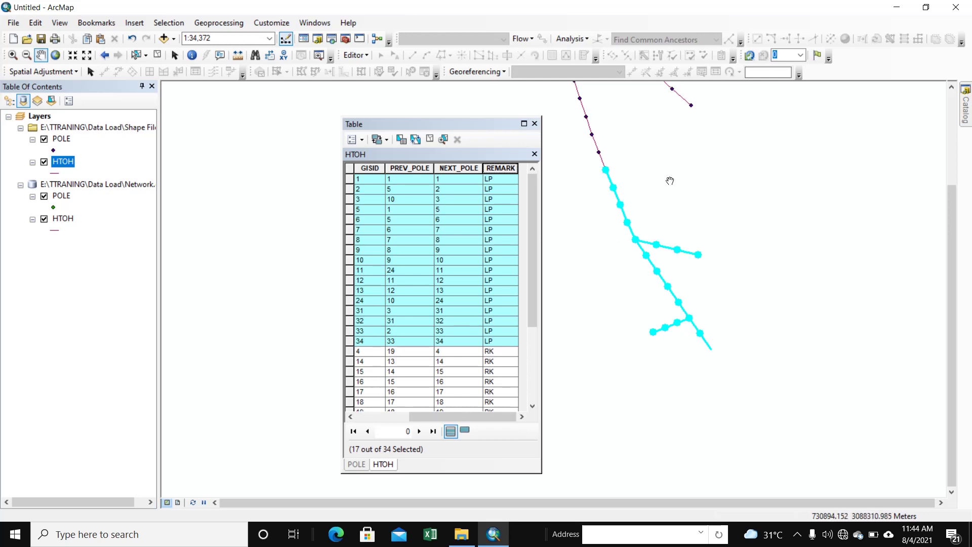
{"action": "left_click_drag", "start_coordinate": [675, 188], "coordinate": [709, 271]}
{"action": "left_click_drag", "start_coordinate": [599, 127], "coordinate": [621, 176]}
{"action": "left_click_drag", "start_coordinate": [754, 337], "coordinate": [709, 248]}
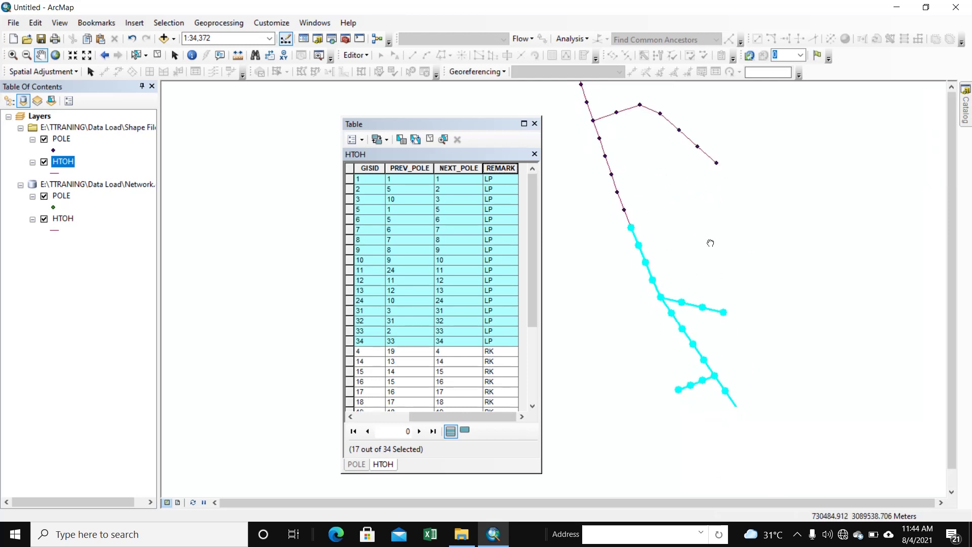
{"action": "left_click_drag", "start_coordinate": [697, 299], "coordinate": [709, 321]}
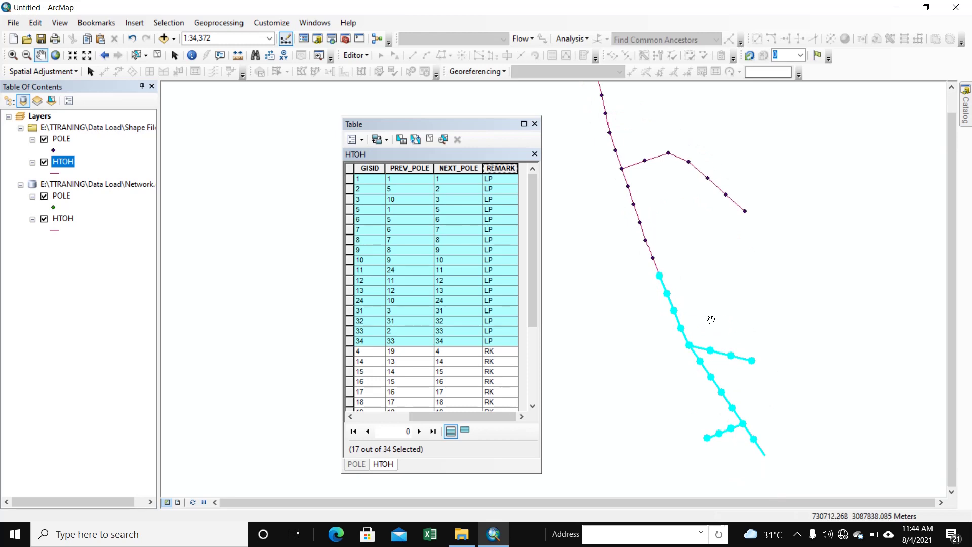
{"action": "scroll", "coordinate": [710, 320], "scroll_direction": "up", "scroll_amount": 1}
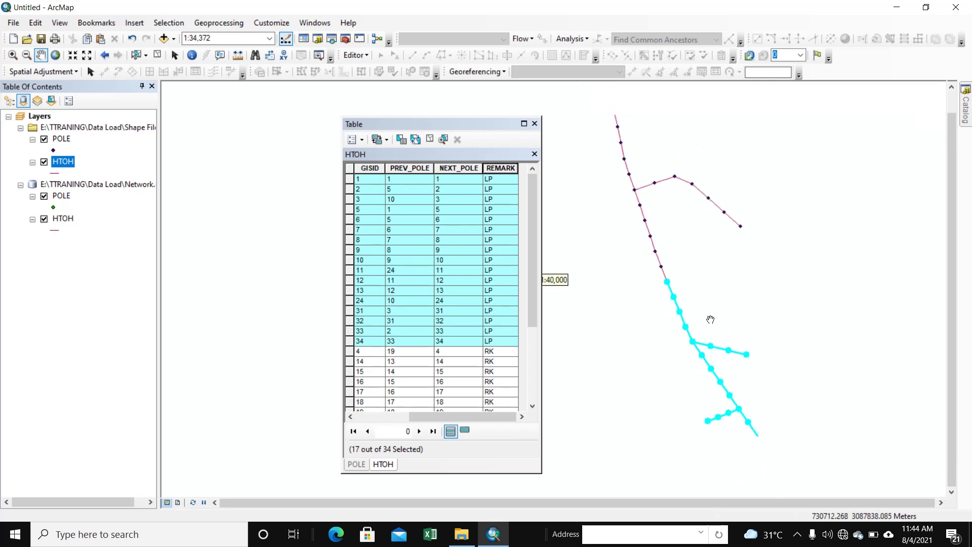
- Close the HTOH table and clear the selection in the layer list
{"action": "left_click", "coordinate": [535, 123]}
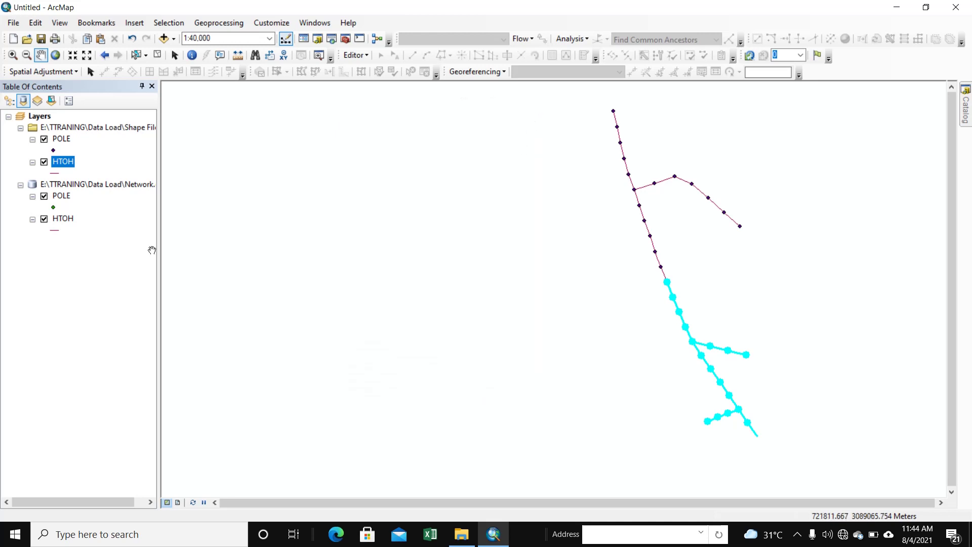
{"action": "left_click", "coordinate": [83, 131]}
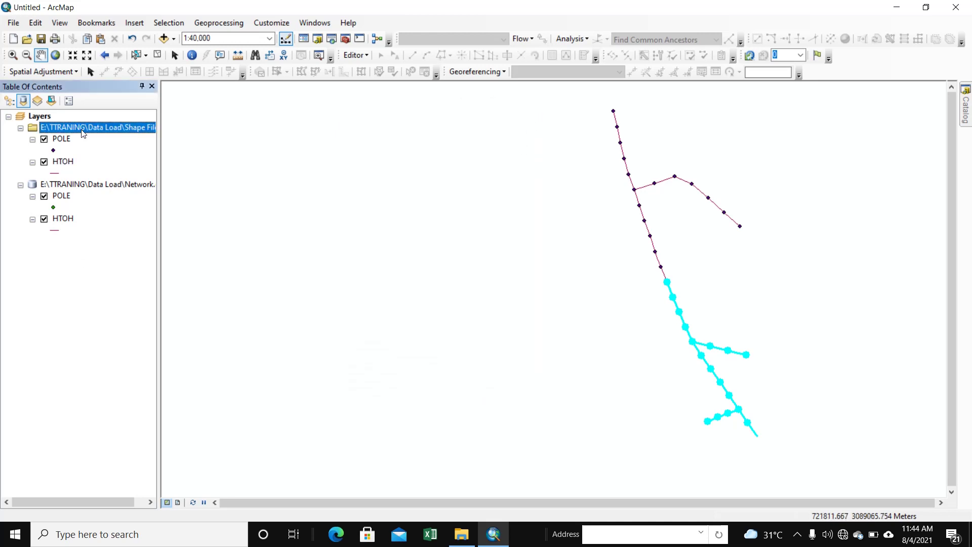
{"action": "left_click", "coordinate": [68, 188]}
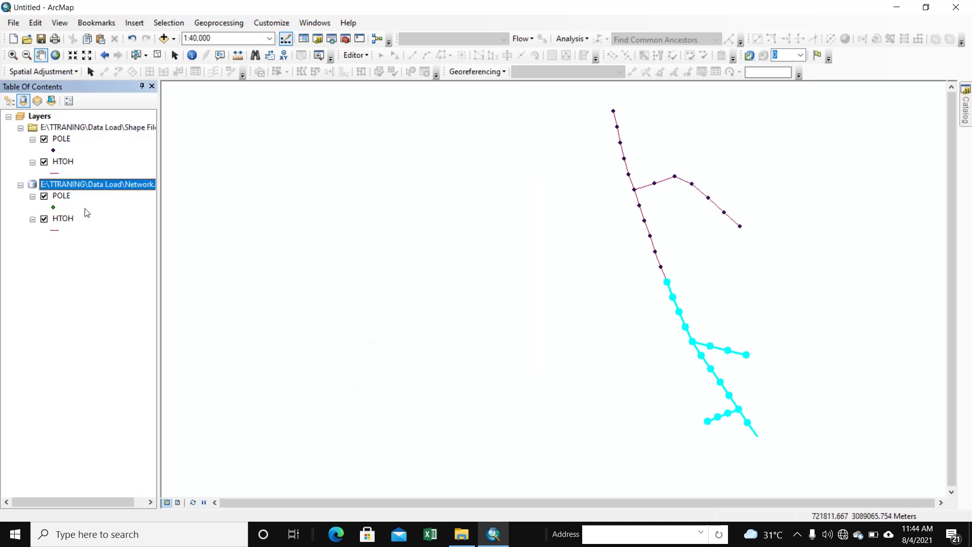
{"action": "left_click", "coordinate": [98, 258]}
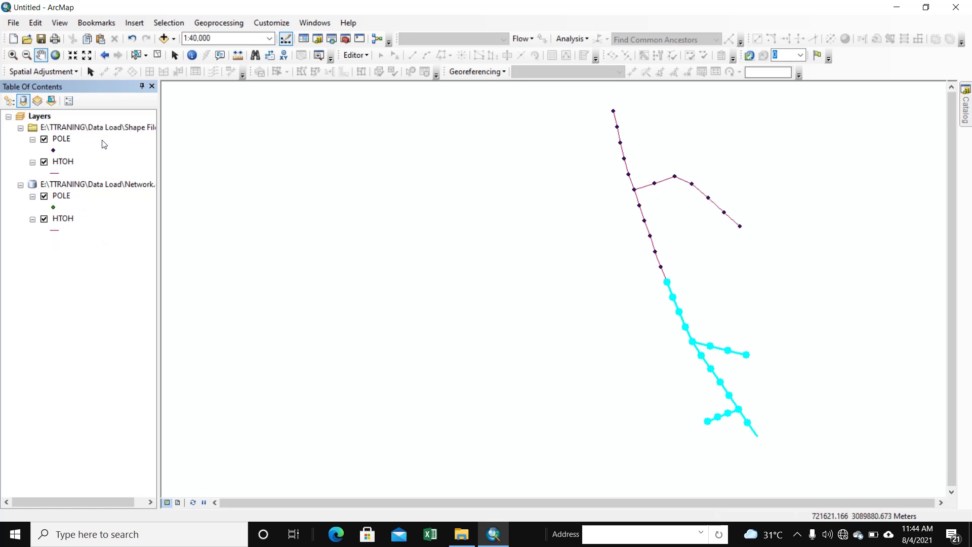
{"action": "right_click", "coordinate": [95, 128]}
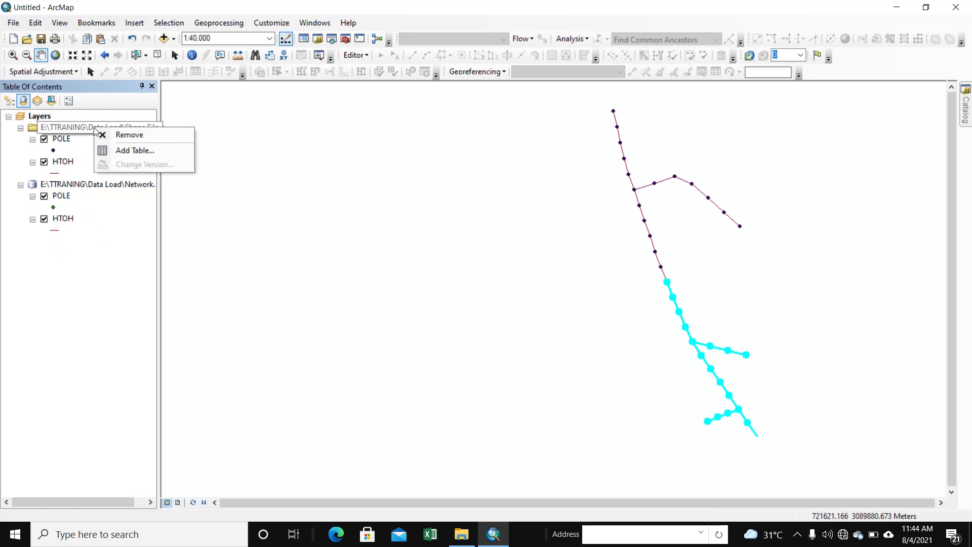
{"action": "key", "text": "Escape"}
- Exit ArcMap without saving the untitled map and launch ArcCatalog via a taskbar search for 'arc'
{"action": "left_click", "coordinate": [956, 8]}
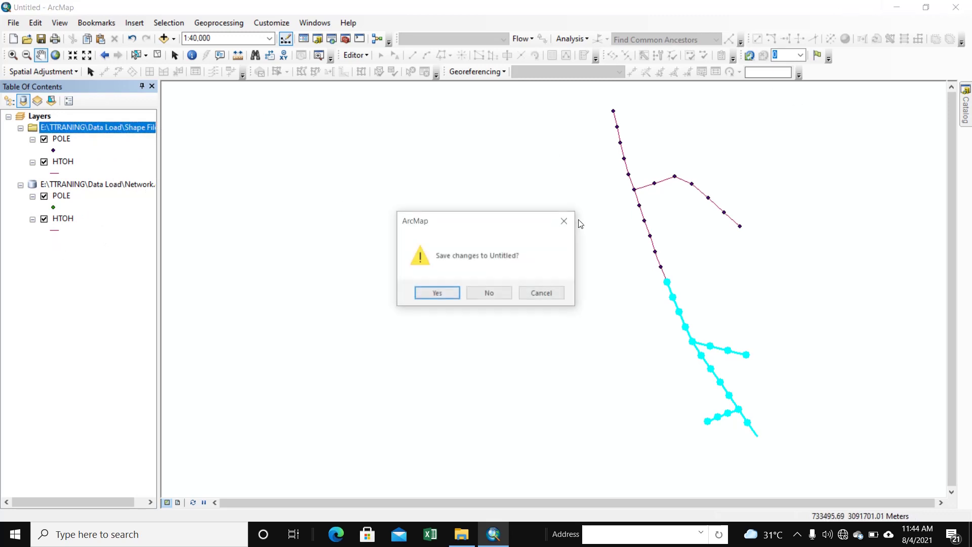
{"action": "left_click", "coordinate": [493, 292]}
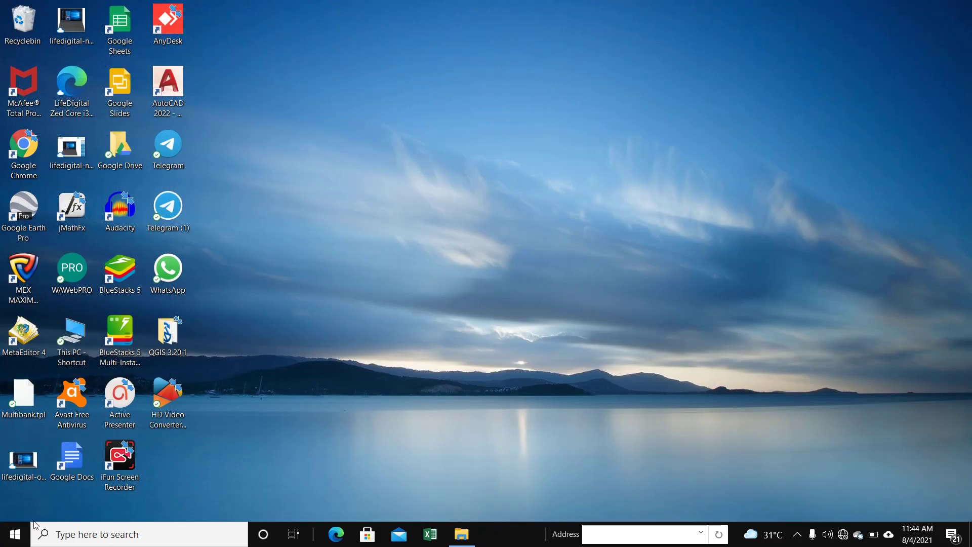
{"action": "left_click", "coordinate": [71, 535]}
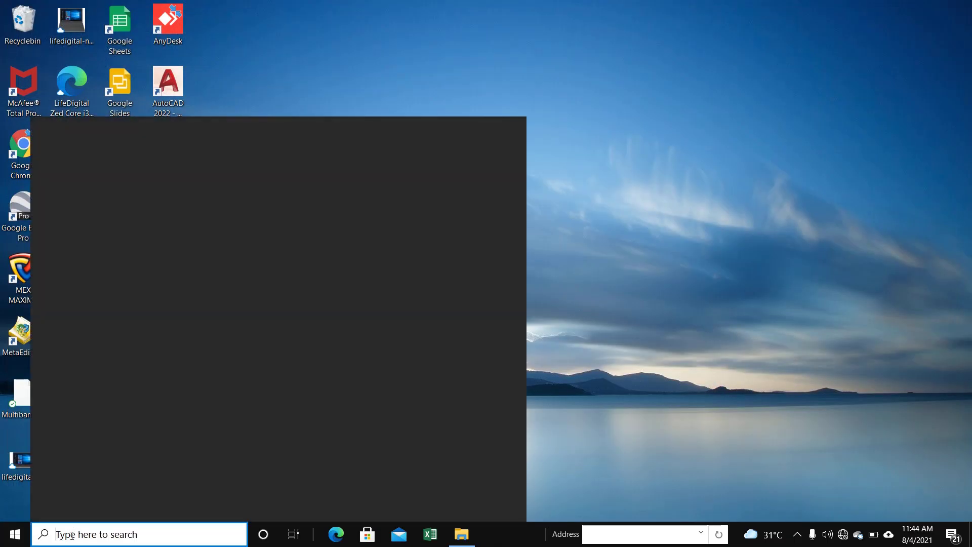
{"action": "type", "text": "arc"}
{"action": "left_click", "coordinate": [74, 266]}
{"action": "double_click", "coordinate": [74, 267]}
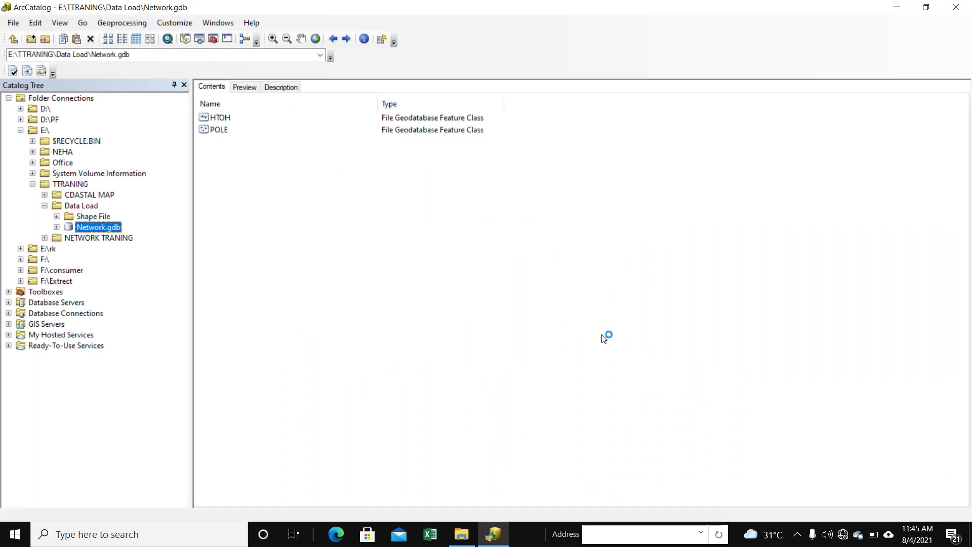
- Go up to Data Load and inspect HTOH.shp and POLE.shp in the Shape File folder
{"action": "left_click", "coordinate": [13, 39]}
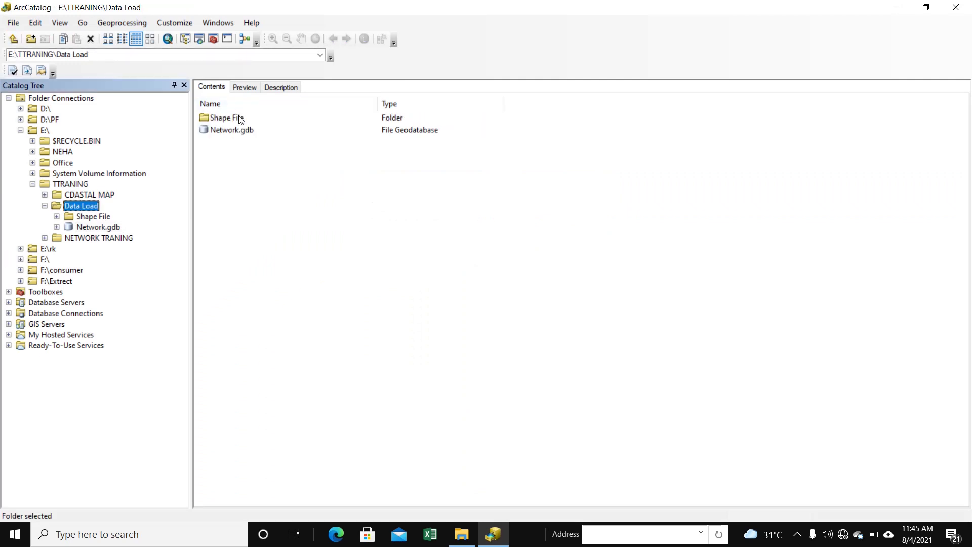
{"action": "left_click", "coordinate": [128, 55]}
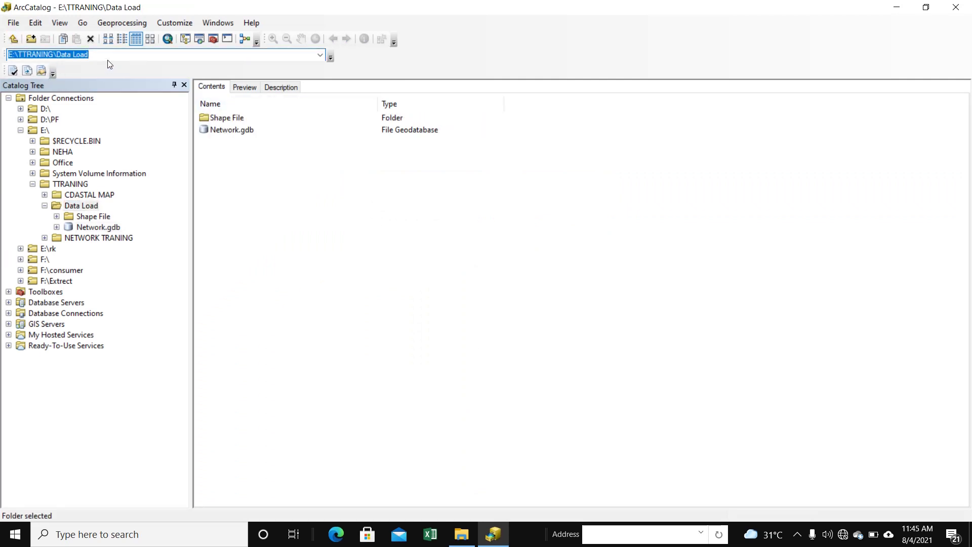
{"action": "left_click", "coordinate": [257, 161]}
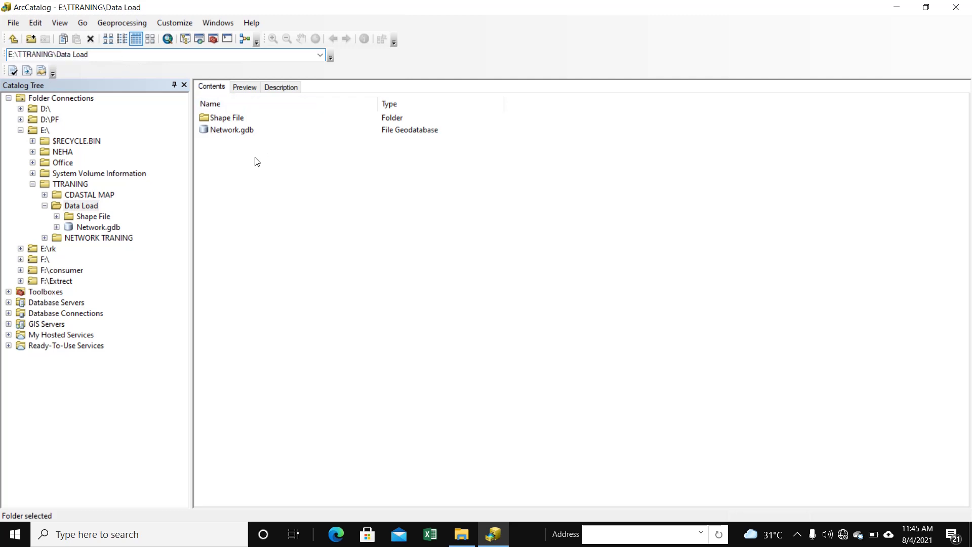
{"action": "double_click", "coordinate": [220, 119]}
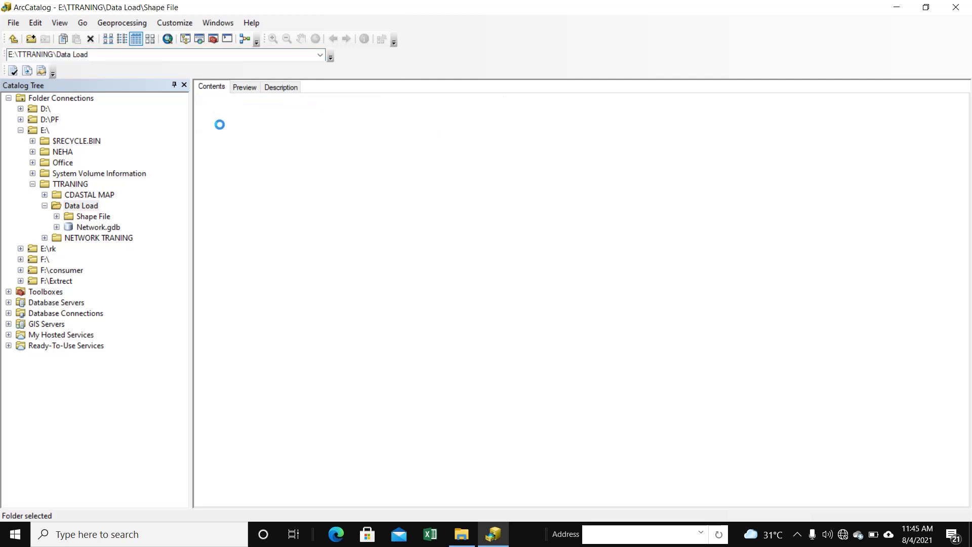
{"action": "left_click", "coordinate": [223, 120]}
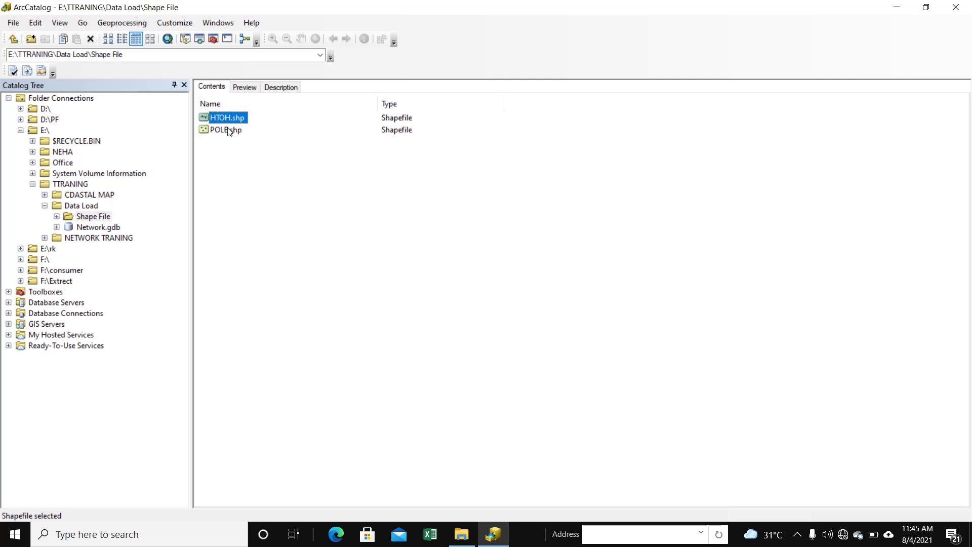
{"action": "left_click", "coordinate": [229, 132]}
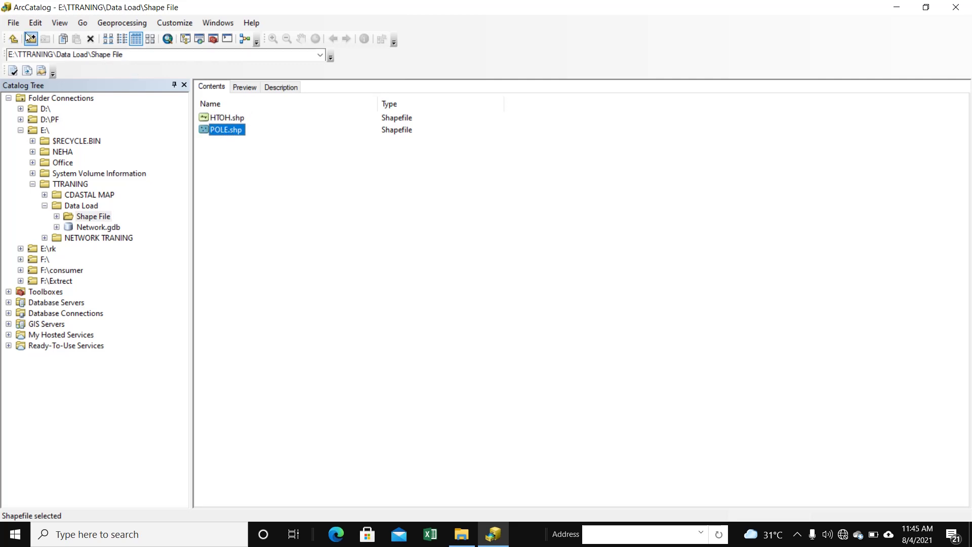
{"action": "left_click", "coordinate": [14, 39]}
- Open Network.gdb and select its HTOH feature class
{"action": "left_click", "coordinate": [231, 131]}
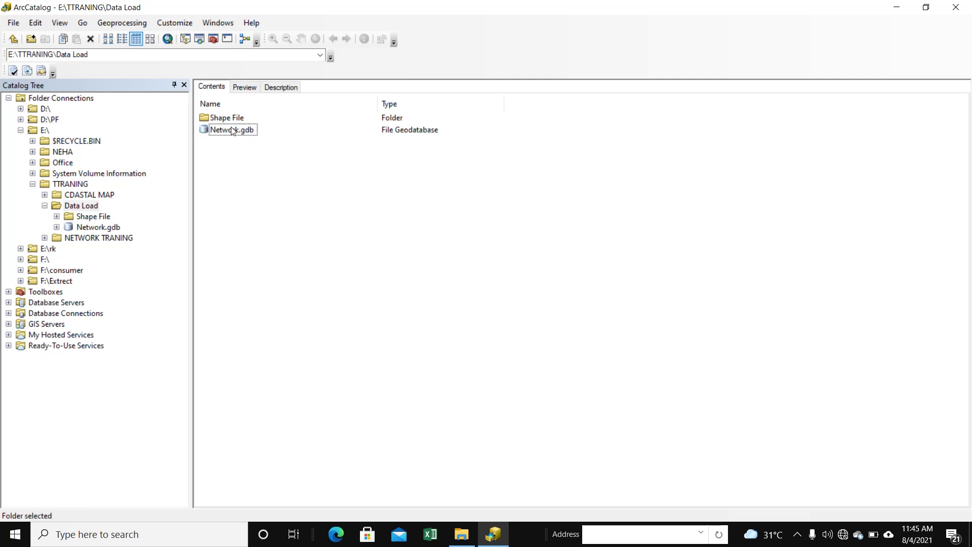
{"action": "double_click", "coordinate": [232, 130]}
{"action": "left_click", "coordinate": [223, 123]}
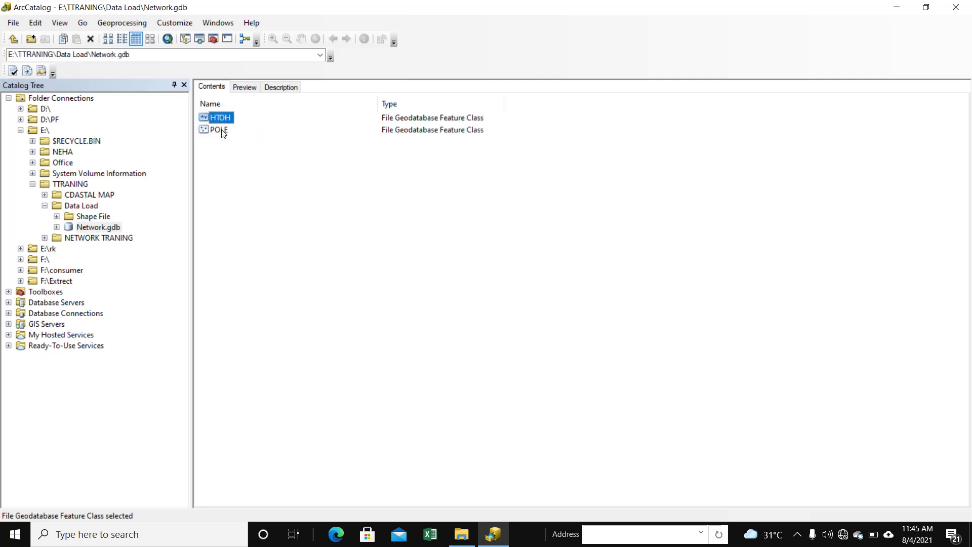
{"action": "left_click", "coordinate": [223, 132]}
{"action": "left_click", "coordinate": [13, 38]}
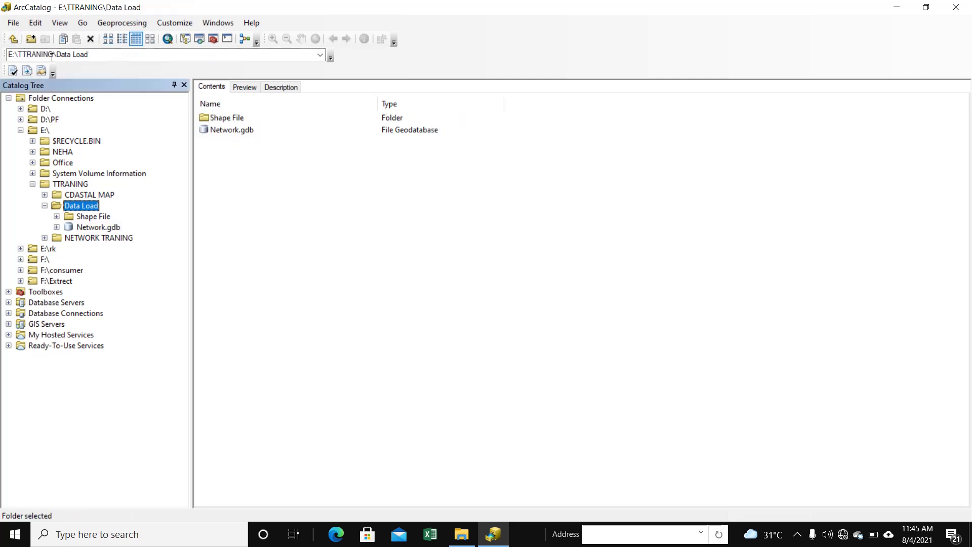
{"action": "double_click", "coordinate": [226, 131]}
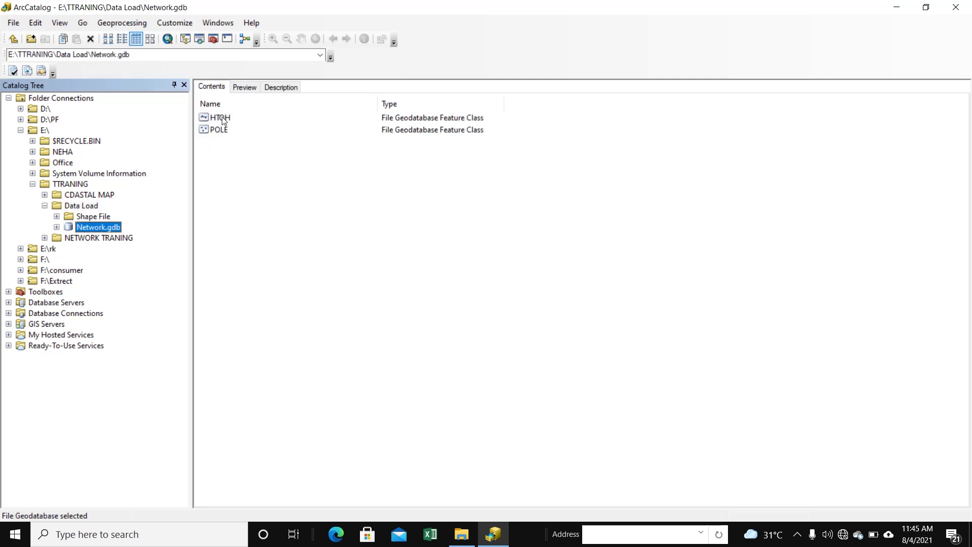
{"action": "left_click", "coordinate": [223, 121]}
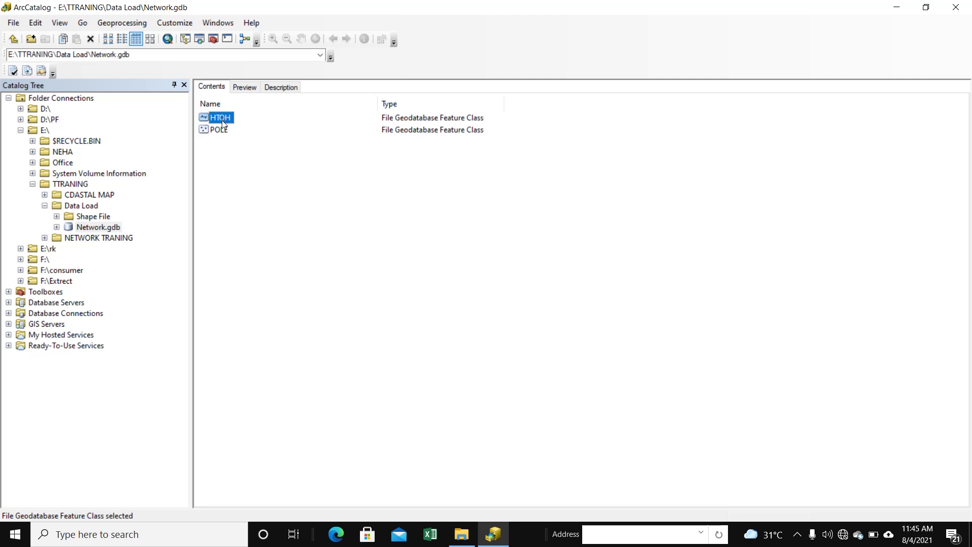
- Start the Simple Data Loader on the HTOH feature class
{"action": "right_click", "coordinate": [228, 119]}
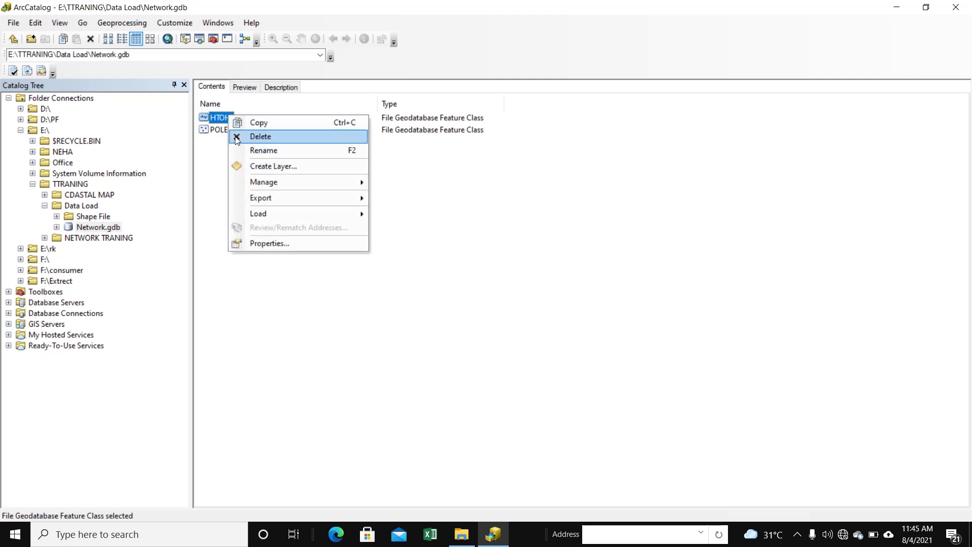
{"action": "mouse_move", "coordinate": [256, 214]}
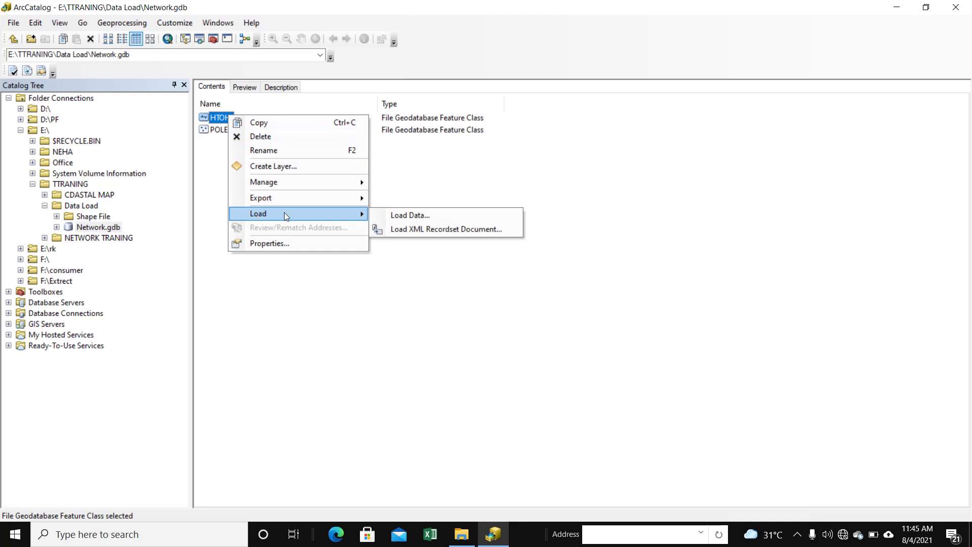
{"action": "left_click", "coordinate": [403, 215]}
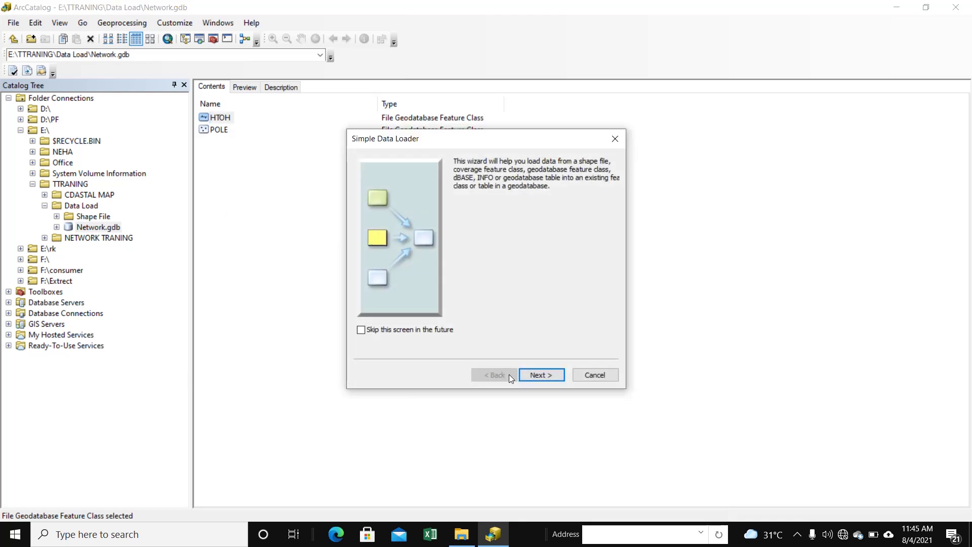
{"action": "left_click", "coordinate": [545, 376]}
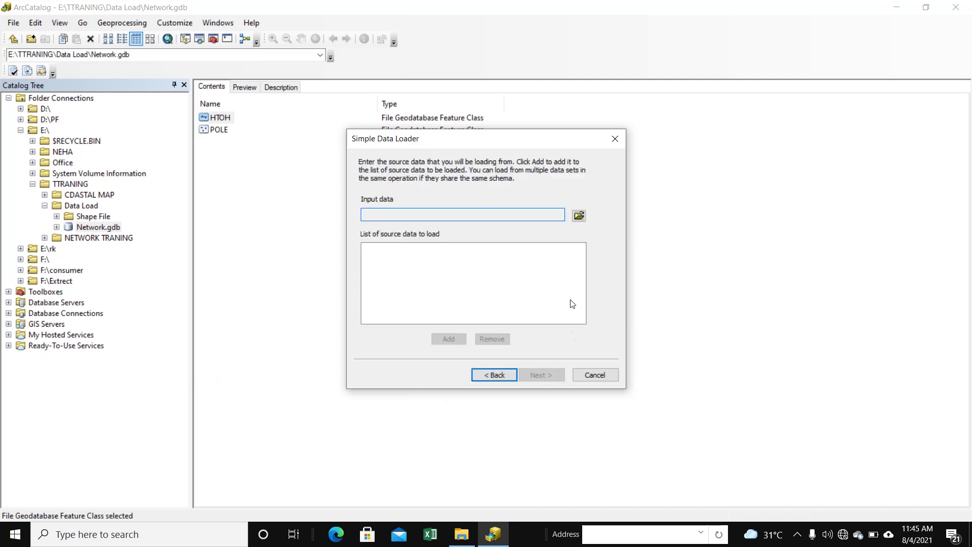
- Add HTOH.shp from the Shape File folder as the loader's source data
{"action": "left_click", "coordinate": [578, 215]}
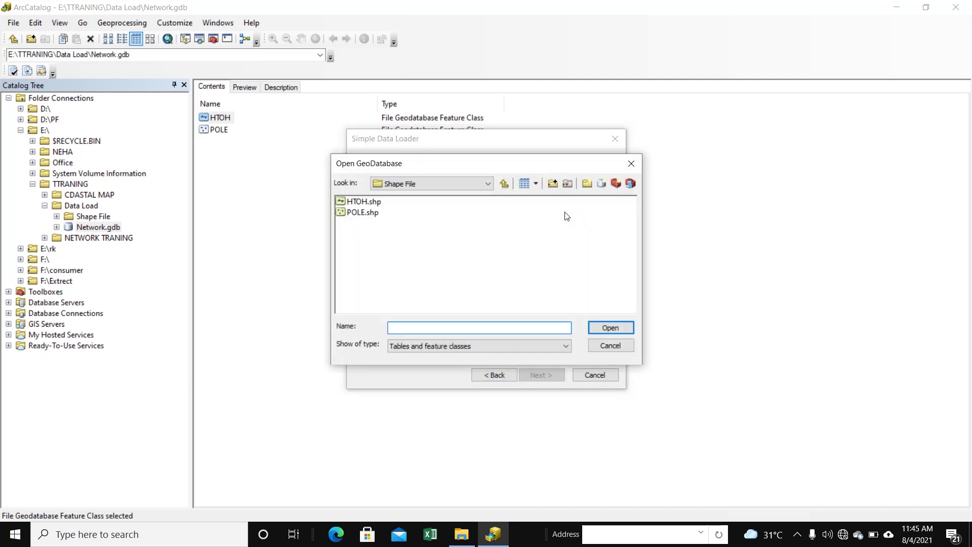
{"action": "left_click", "coordinate": [503, 184]}
{"action": "double_click", "coordinate": [357, 202]}
{"action": "left_click", "coordinate": [360, 202]}
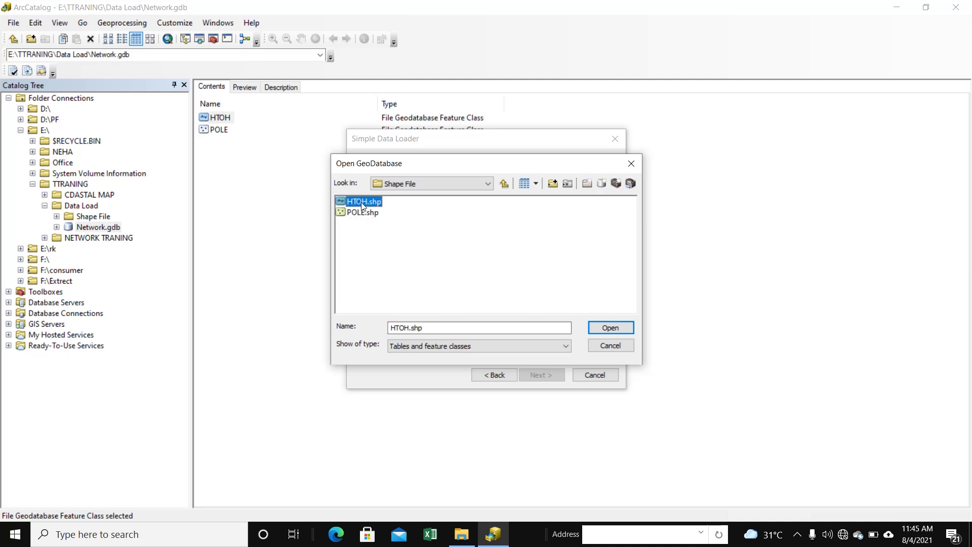
{"action": "left_click", "coordinate": [606, 328]}
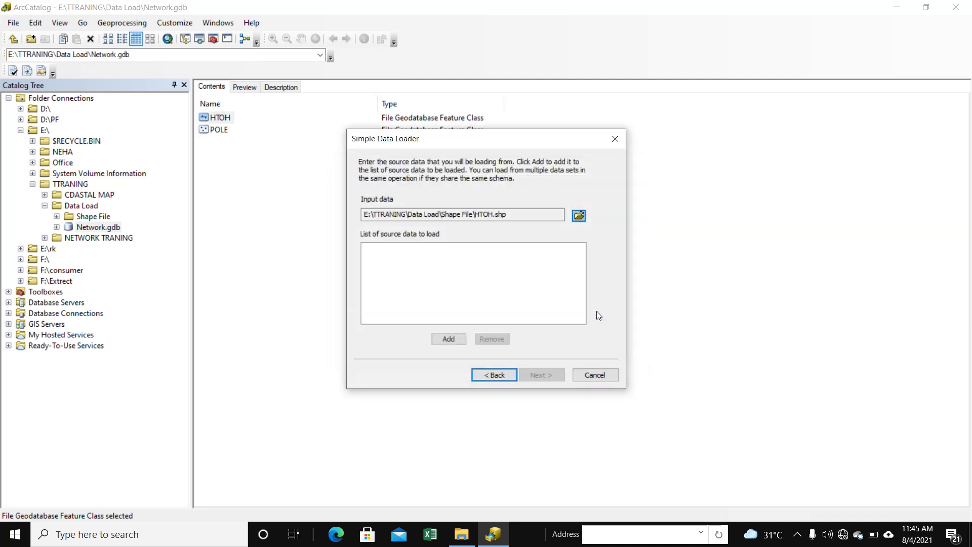
{"action": "left_click", "coordinate": [449, 339]}
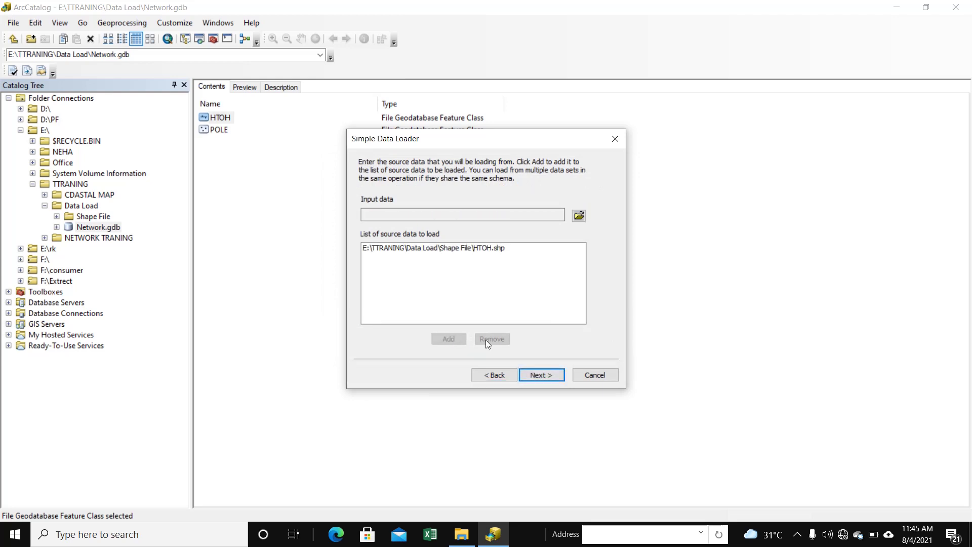
- Accept Network.gdb's HTOH as target and keep the four matched fields
{"action": "left_click", "coordinate": [540, 375]}
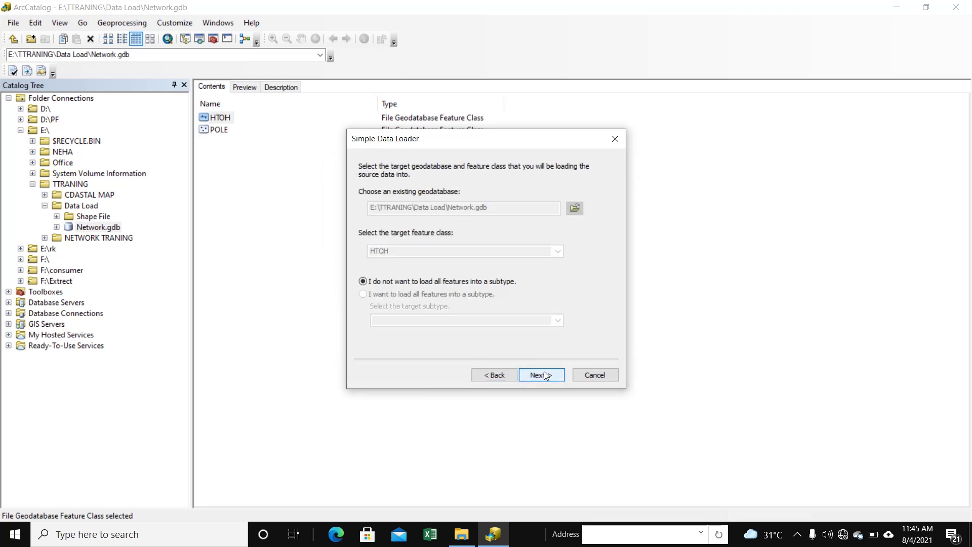
{"action": "left_click", "coordinate": [546, 375]}
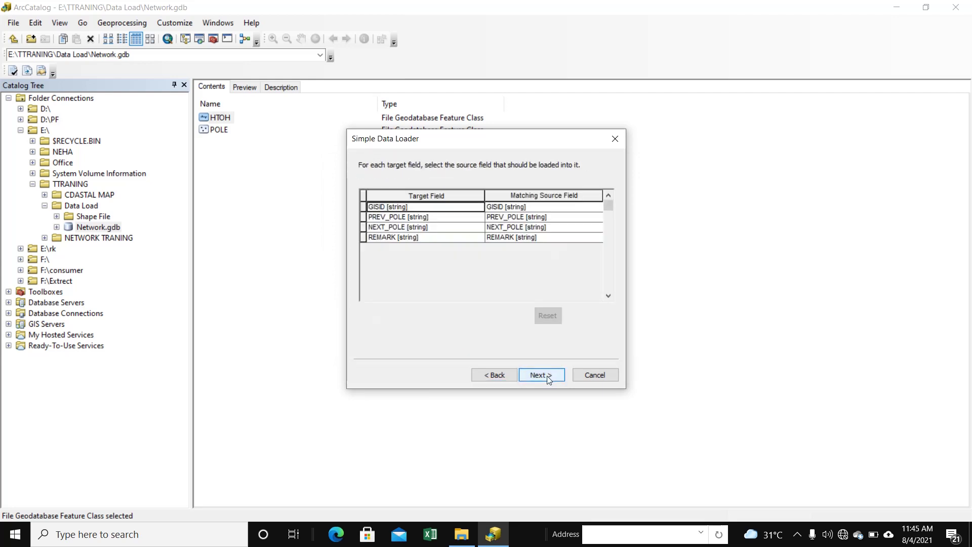
{"action": "left_click", "coordinate": [547, 377]}
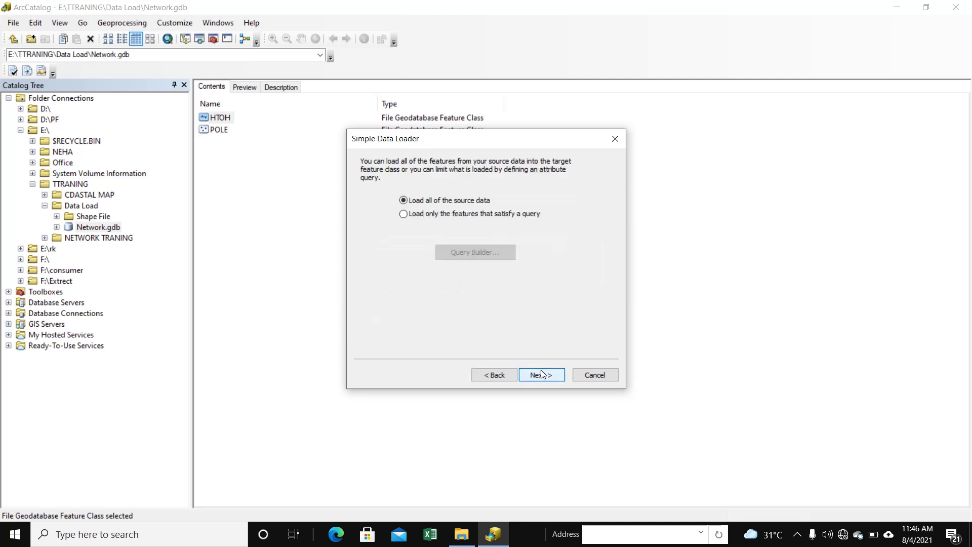
- Restrict the HTOH load with the query "REMARK" = 'LP' and finish the loader
{"action": "left_click", "coordinate": [403, 214]}
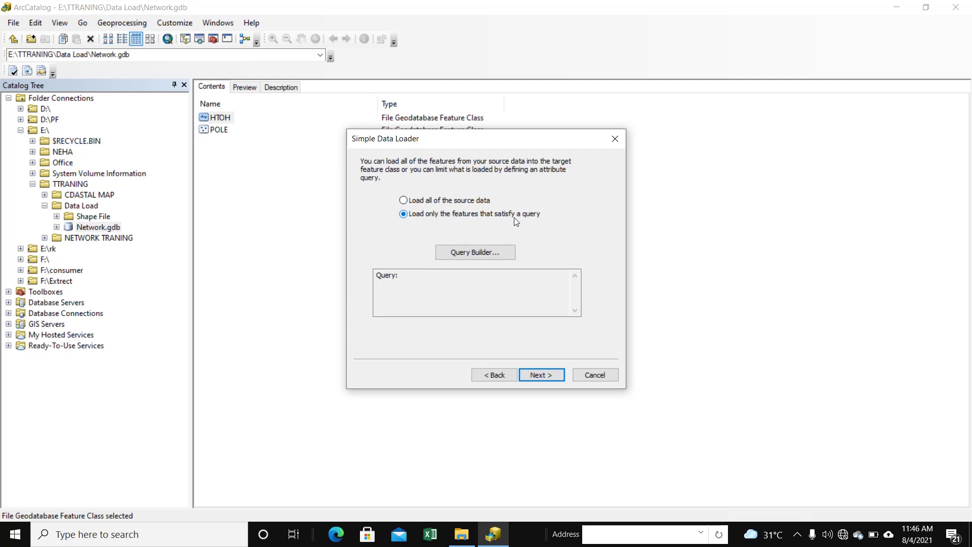
{"action": "left_click", "coordinate": [471, 257]}
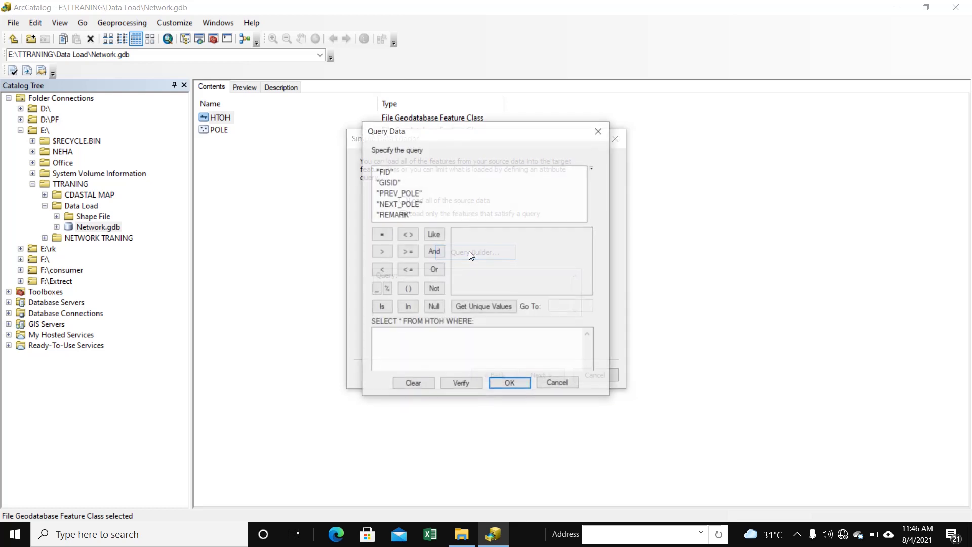
{"action": "left_click", "coordinate": [399, 215]}
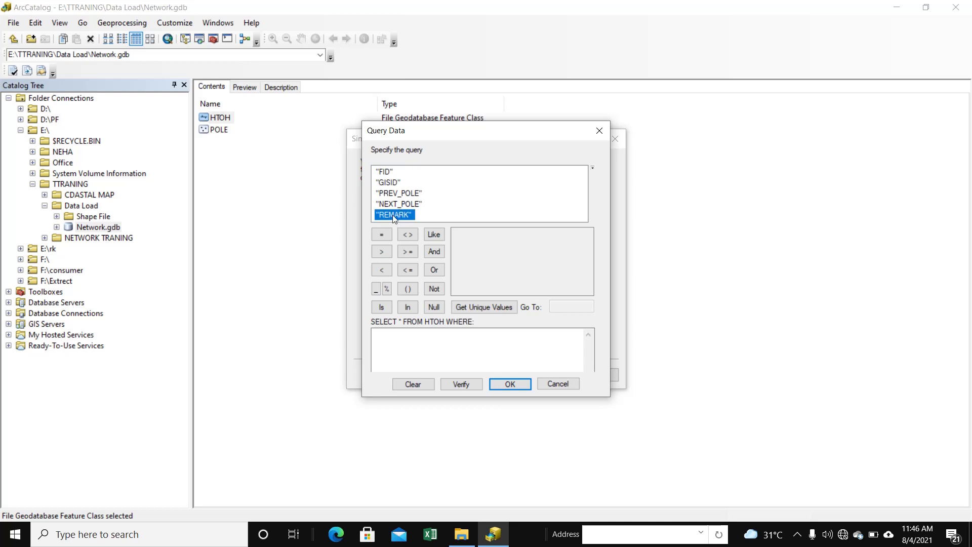
{"action": "double_click", "coordinate": [391, 214]}
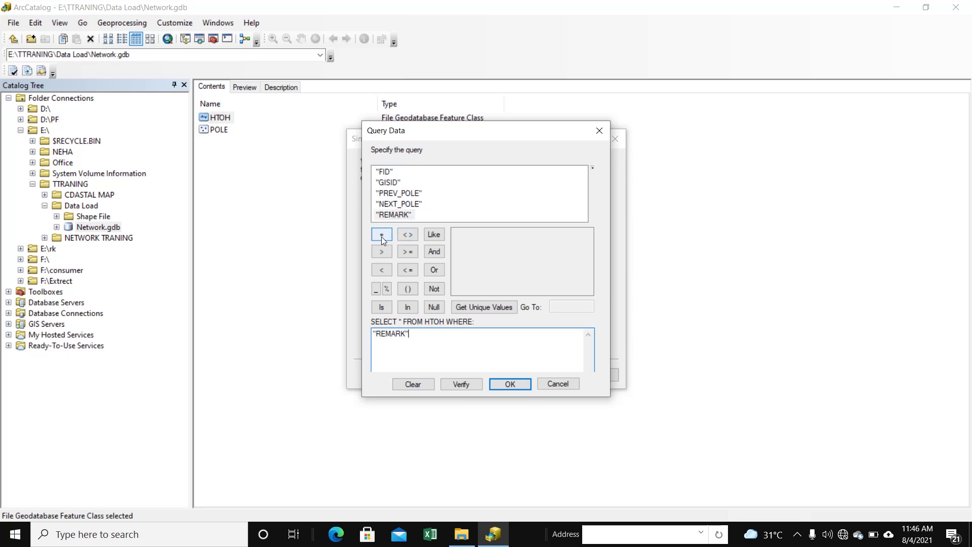
{"action": "left_click", "coordinate": [383, 238]}
{"action": "left_click", "coordinate": [476, 310]}
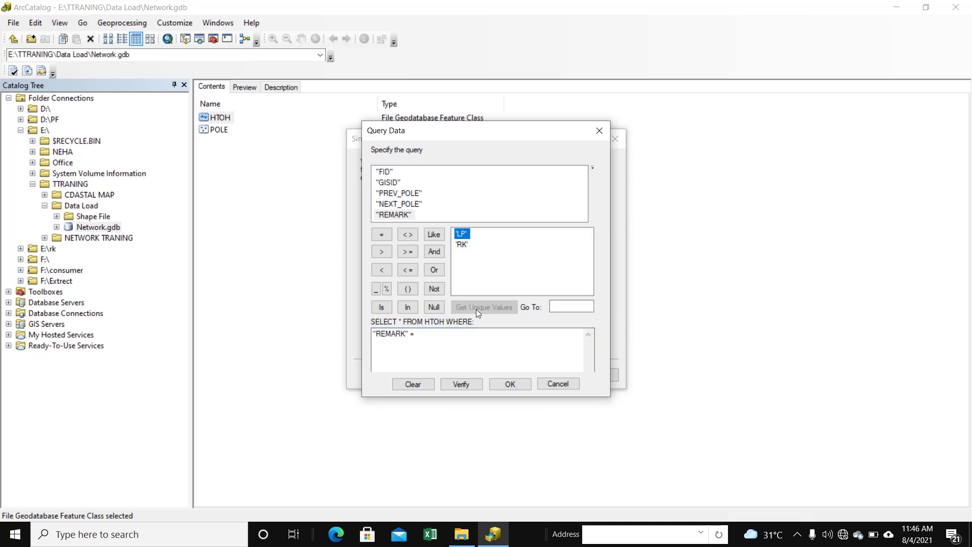
{"action": "left_click", "coordinate": [461, 243]}
{"action": "left_click", "coordinate": [466, 234]}
{"action": "double_click", "coordinate": [460, 233]}
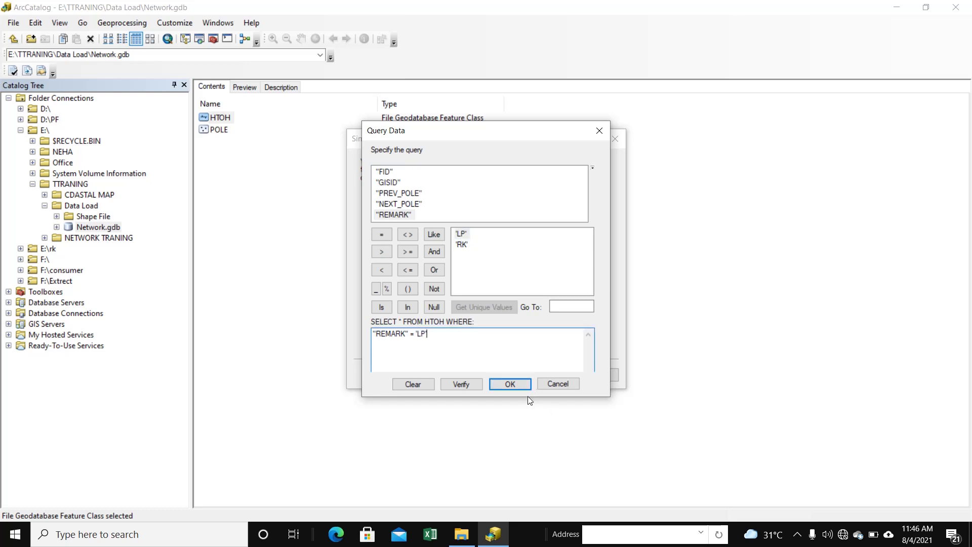
{"action": "left_click", "coordinate": [510, 385]}
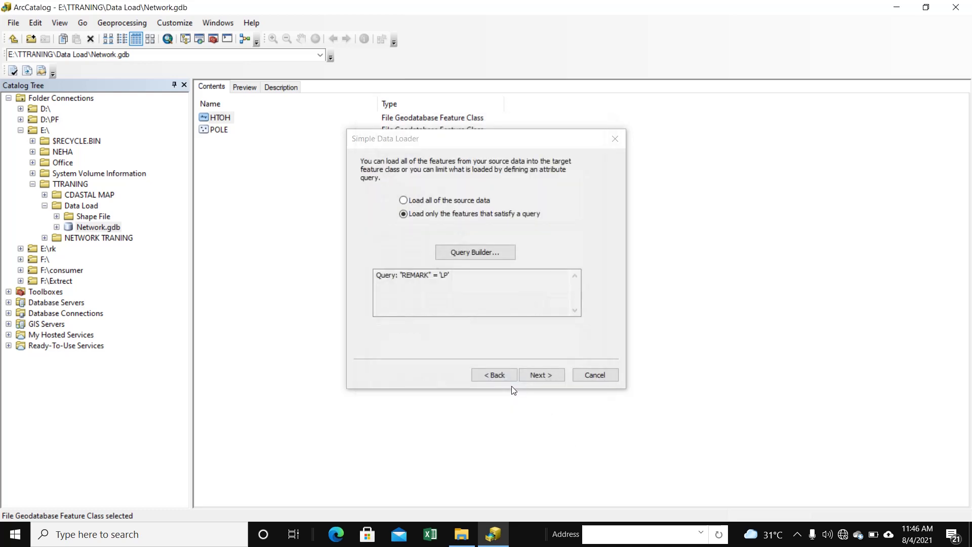
{"action": "left_click", "coordinate": [541, 377]}
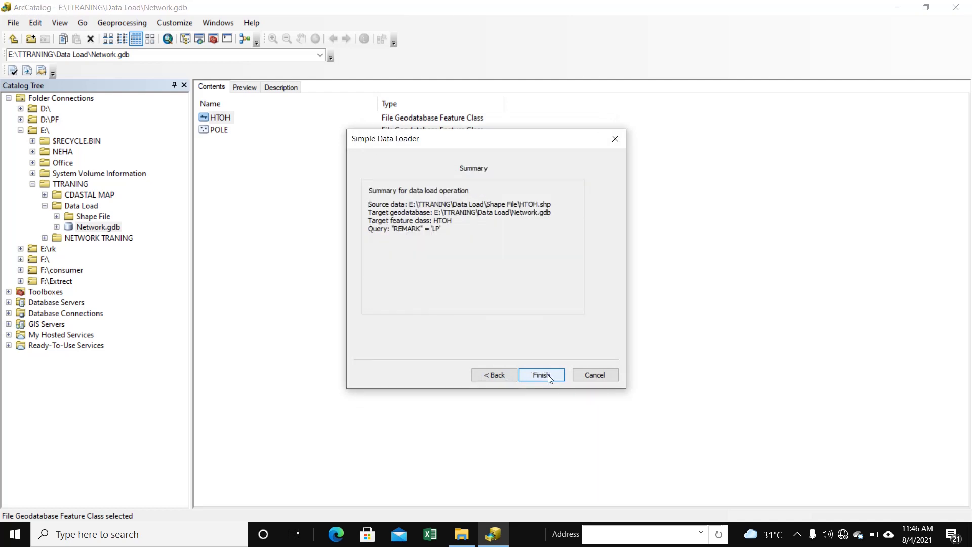
{"action": "left_click", "coordinate": [548, 376]}
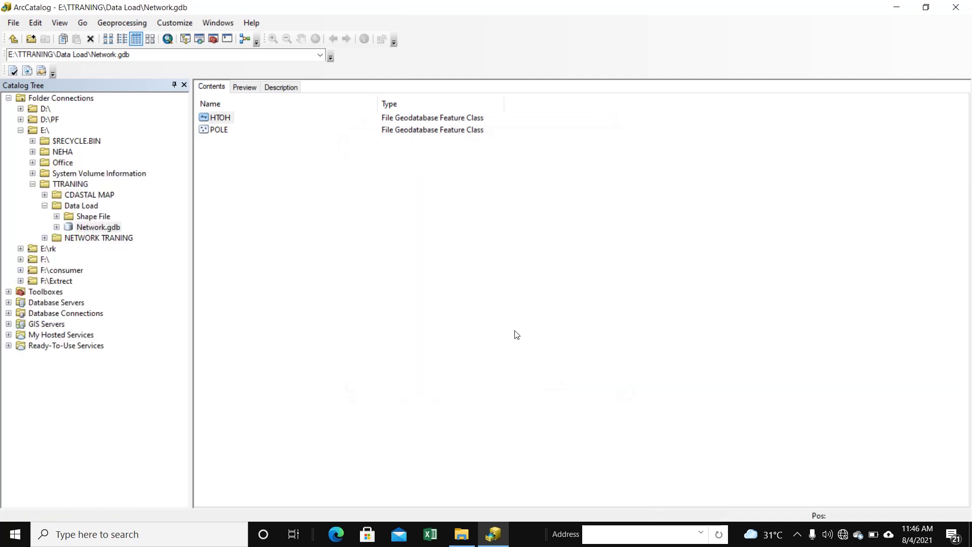
- Start the Simple Data Loader on the POLE feature class
{"action": "left_click", "coordinate": [220, 131]}
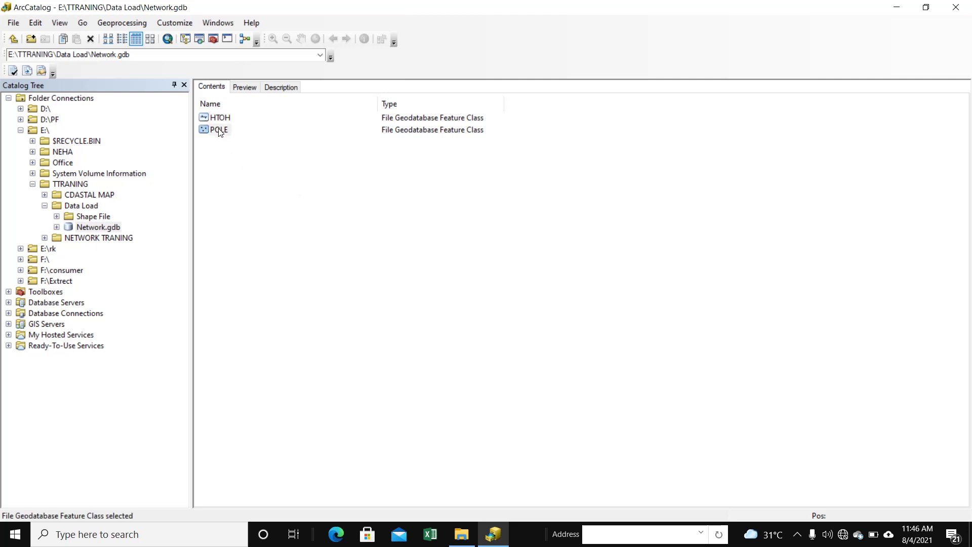
{"action": "right_click", "coordinate": [218, 129]}
{"action": "mouse_move", "coordinate": [296, 230]}
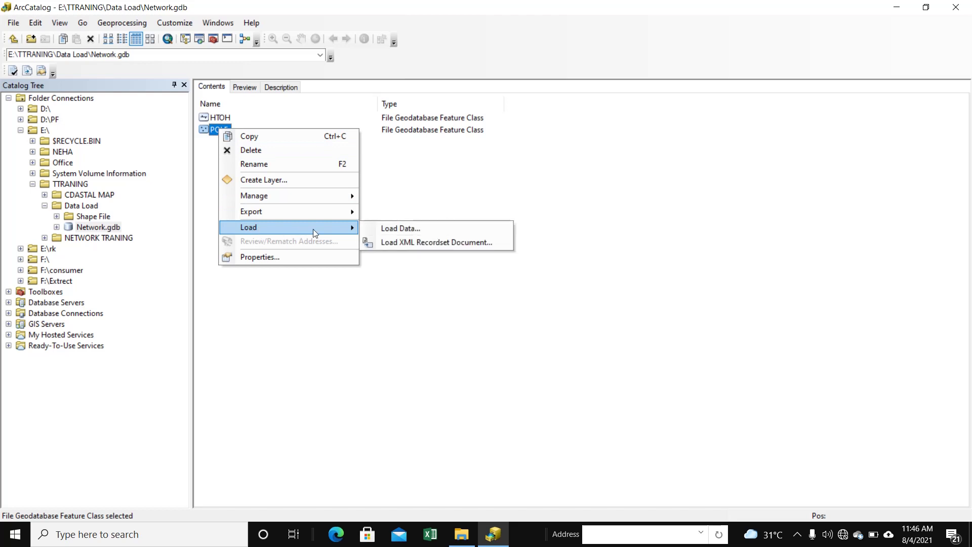
{"action": "left_click", "coordinate": [393, 228]}
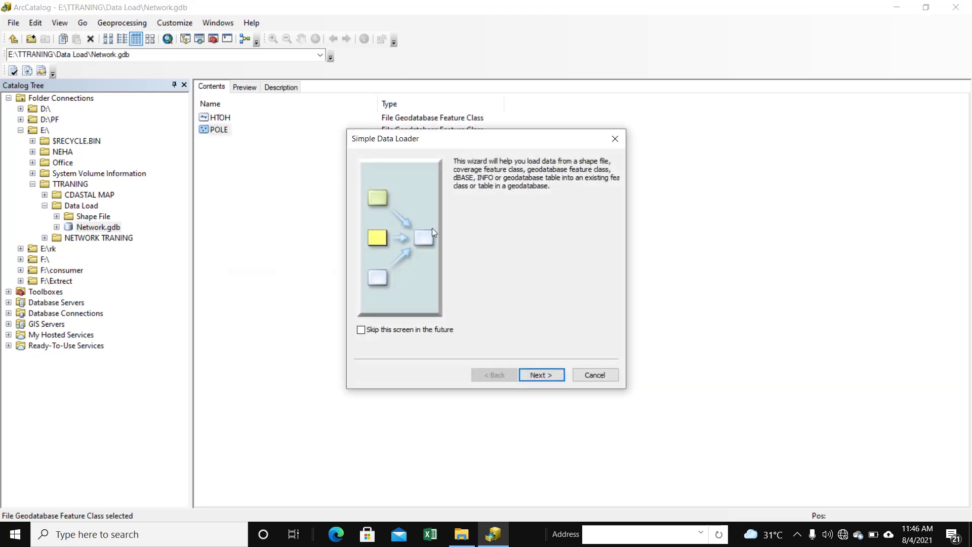
{"action": "left_click", "coordinate": [540, 377]}
- Add POLE.shp as source, targeting POLE with GISID and REMARK fields matched
{"action": "left_click", "coordinate": [579, 215]}
{"action": "left_click", "coordinate": [504, 184]}
{"action": "double_click", "coordinate": [360, 201]}
{"action": "left_click", "coordinate": [359, 213]}
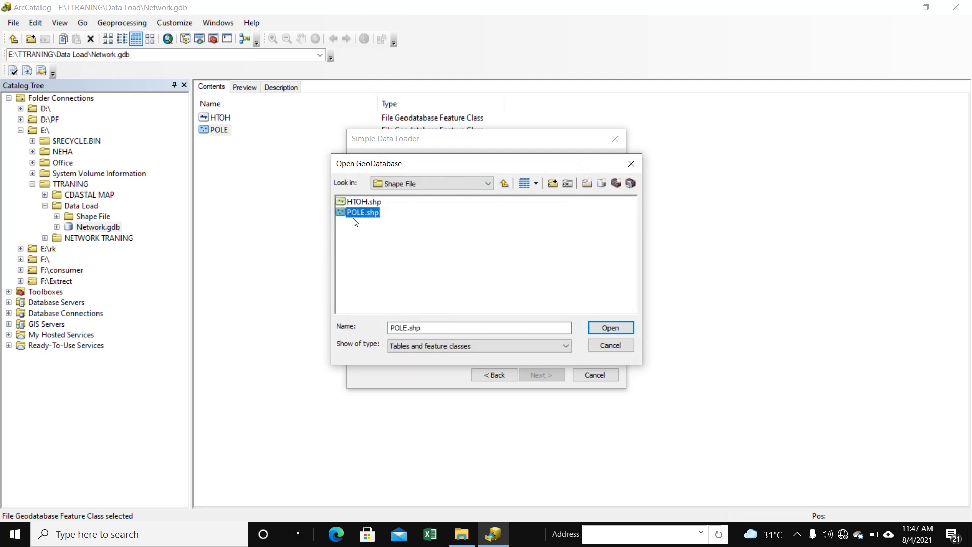
{"action": "left_click", "coordinate": [610, 328]}
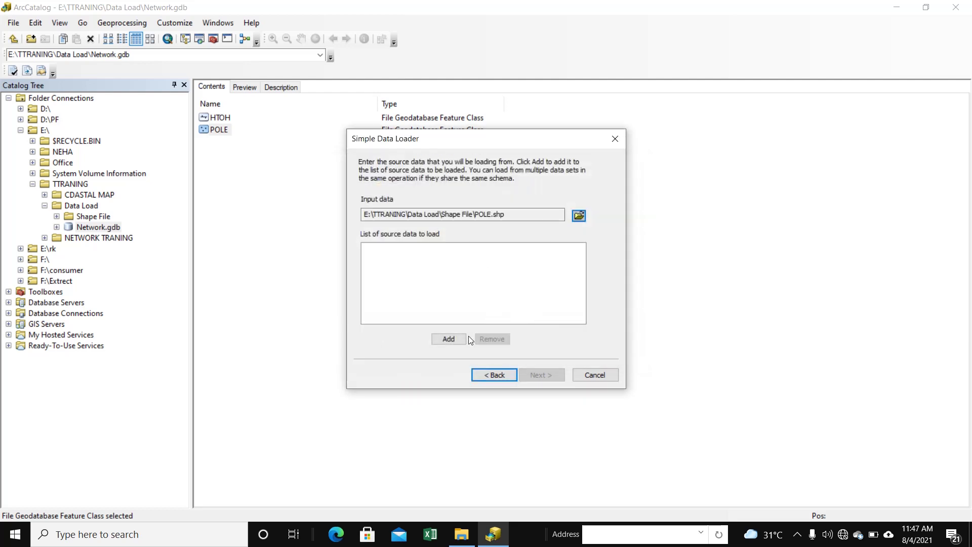
{"action": "left_click", "coordinate": [453, 340]}
{"action": "left_click", "coordinate": [542, 375]}
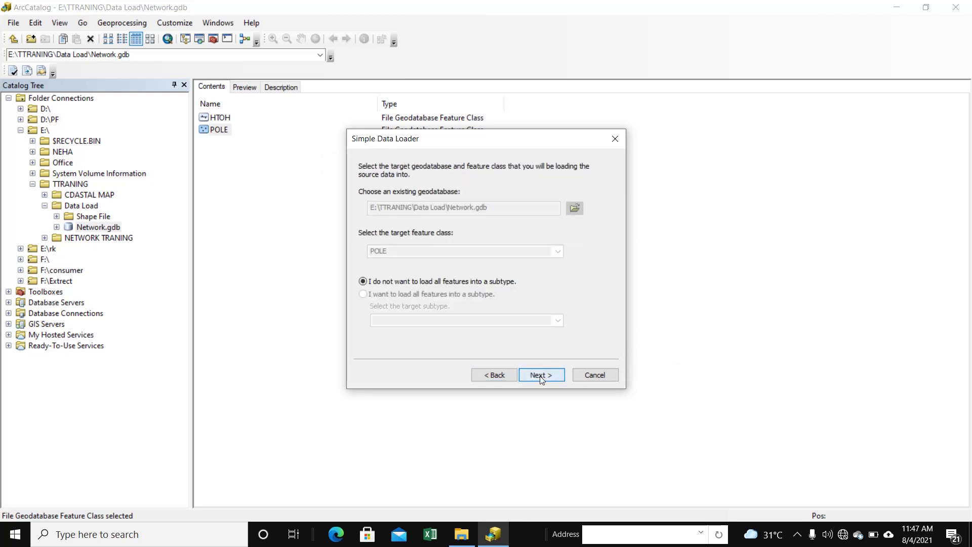
{"action": "left_click", "coordinate": [541, 375]}
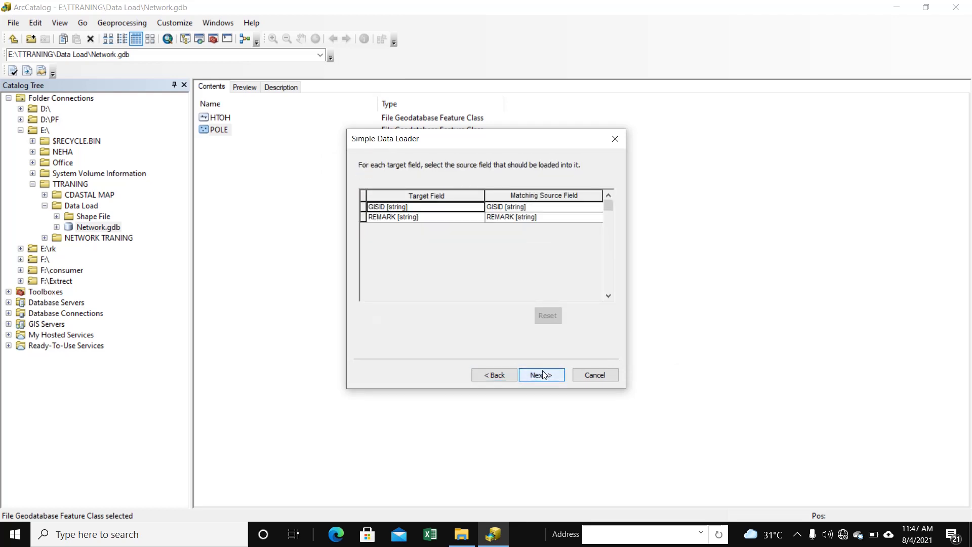
{"action": "left_click", "coordinate": [551, 381]}
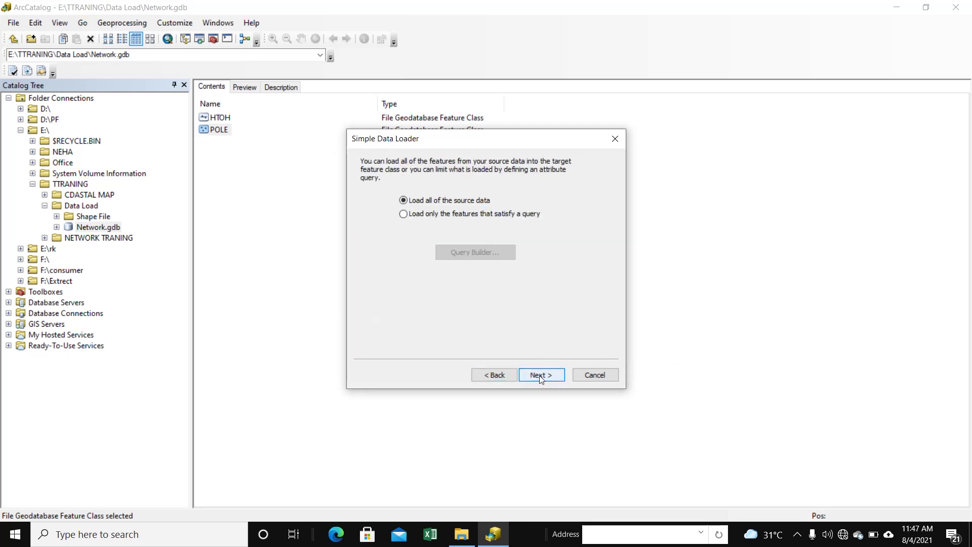
- Filter the POLE load with "REMARK" = 'LP' and finish the loader
{"action": "left_click", "coordinate": [404, 214]}
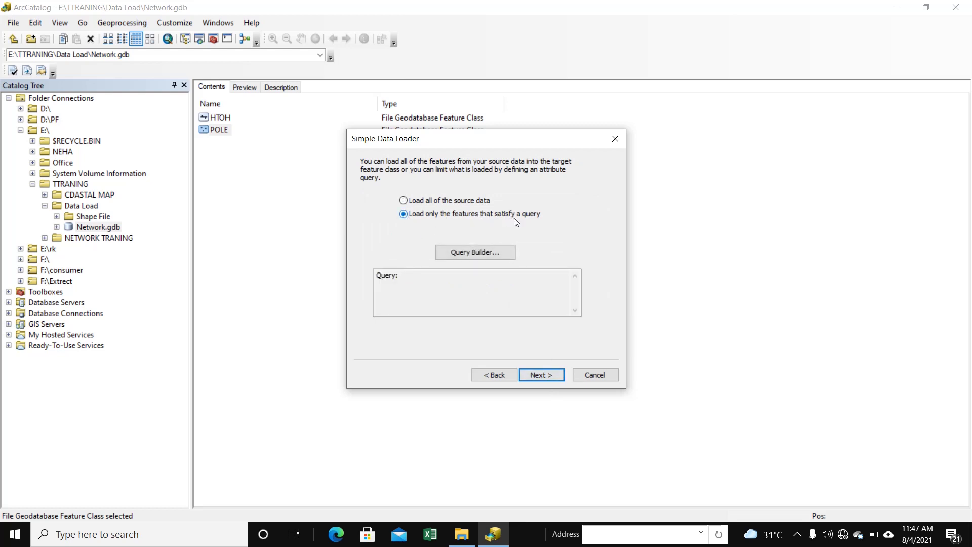
{"action": "left_click", "coordinate": [478, 252]}
{"action": "double_click", "coordinate": [398, 193]}
{"action": "left_click", "coordinate": [381, 234]}
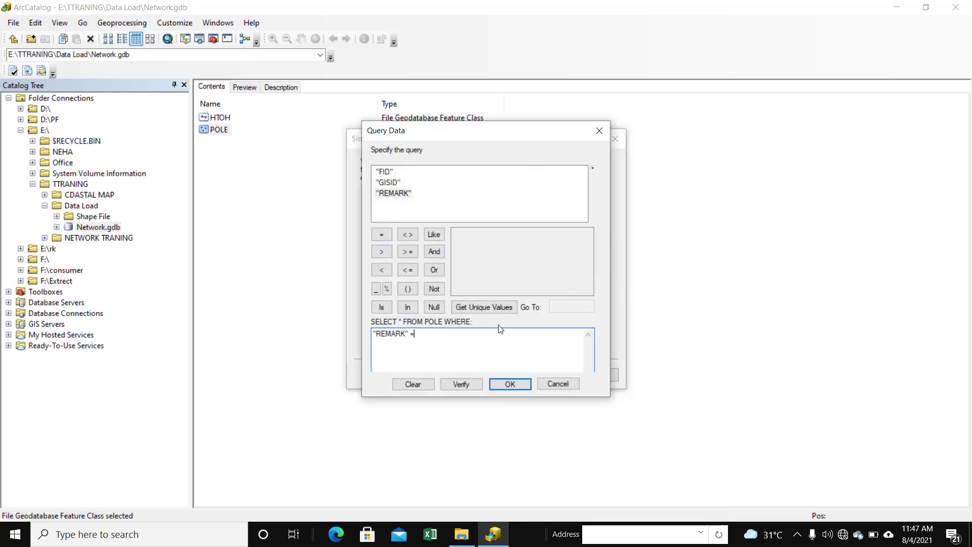
{"action": "left_click", "coordinate": [472, 309]}
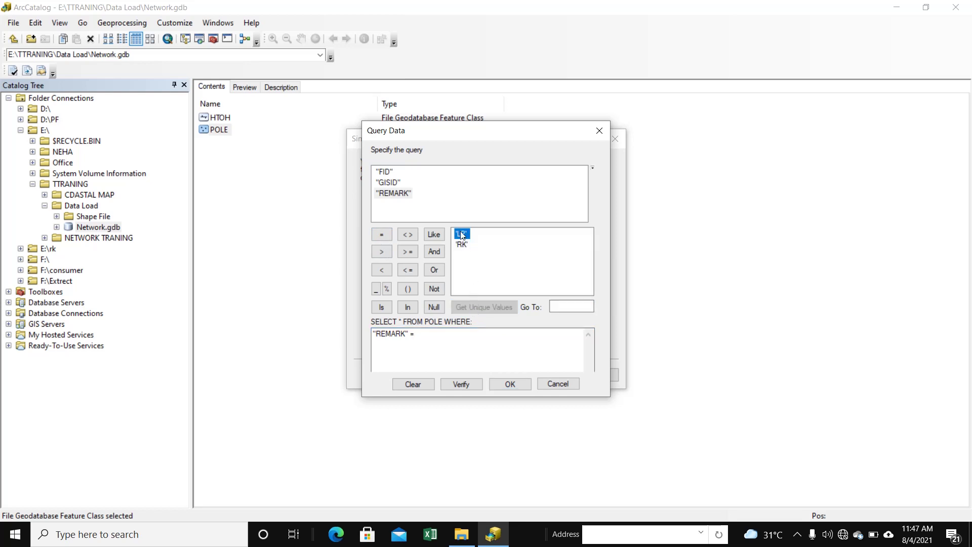
{"action": "left_click", "coordinate": [509, 385]}
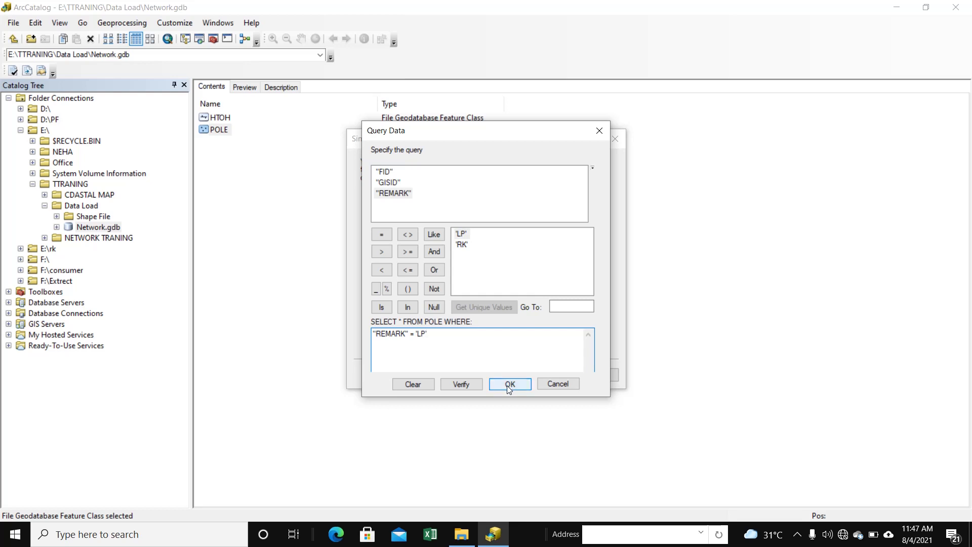
{"action": "left_click", "coordinate": [507, 385]}
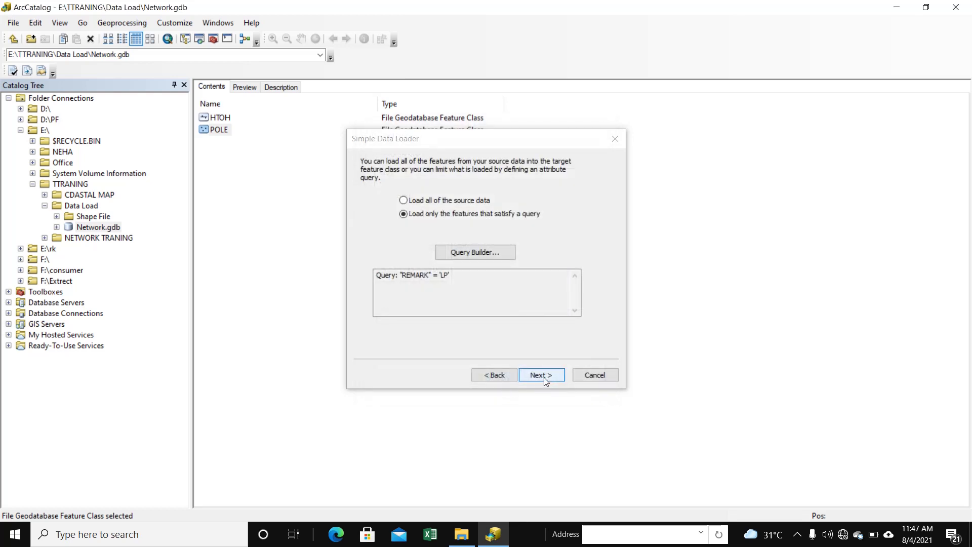
{"action": "left_click", "coordinate": [541, 375]}
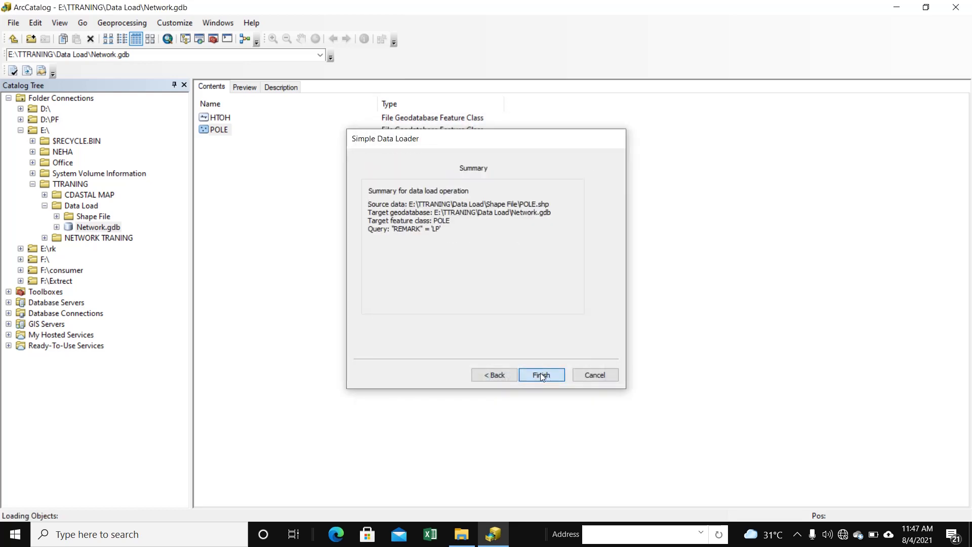
{"action": "left_click", "coordinate": [541, 375]}
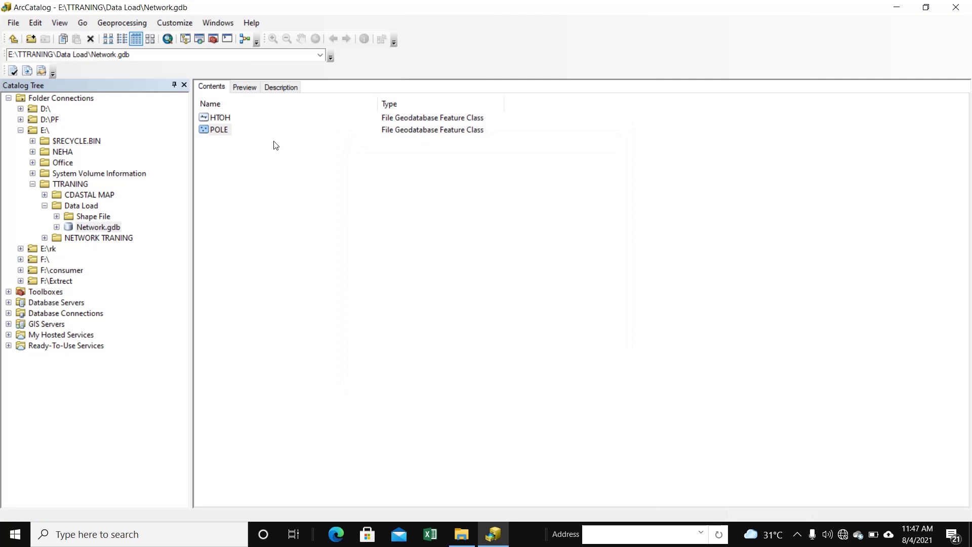
- Copy the Network.gdb path from the Location box
{"action": "left_click", "coordinate": [164, 59]}
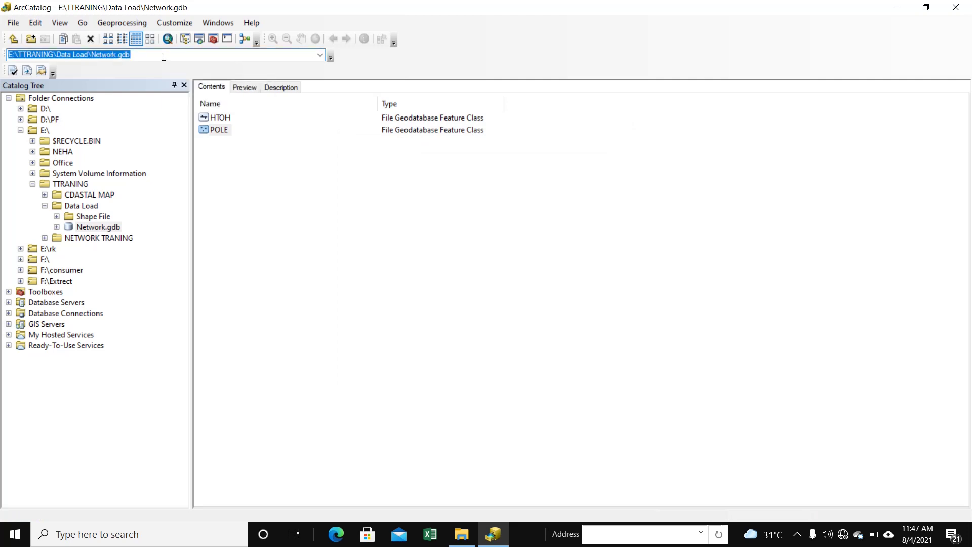
{"action": "right_click", "coordinate": [163, 56]}
{"action": "left_click", "coordinate": [189, 95]}
- Close ArcCatalog and launch ArcMap through a taskbar search for 'ARCM'
{"action": "left_click", "coordinate": [955, 9]}
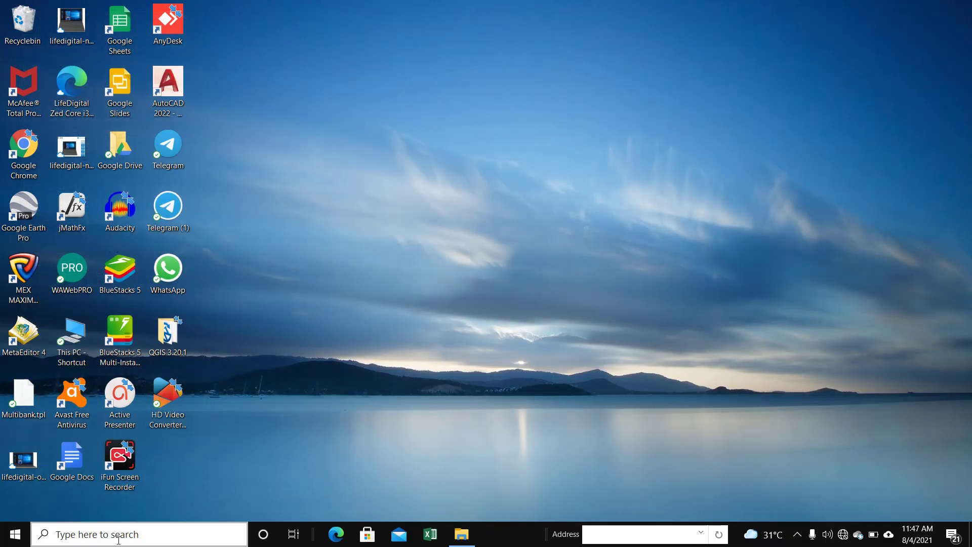
{"action": "left_click", "coordinate": [118, 534]}
{"action": "type", "text": "ARCM"}
{"action": "left_click", "coordinate": [78, 192]}
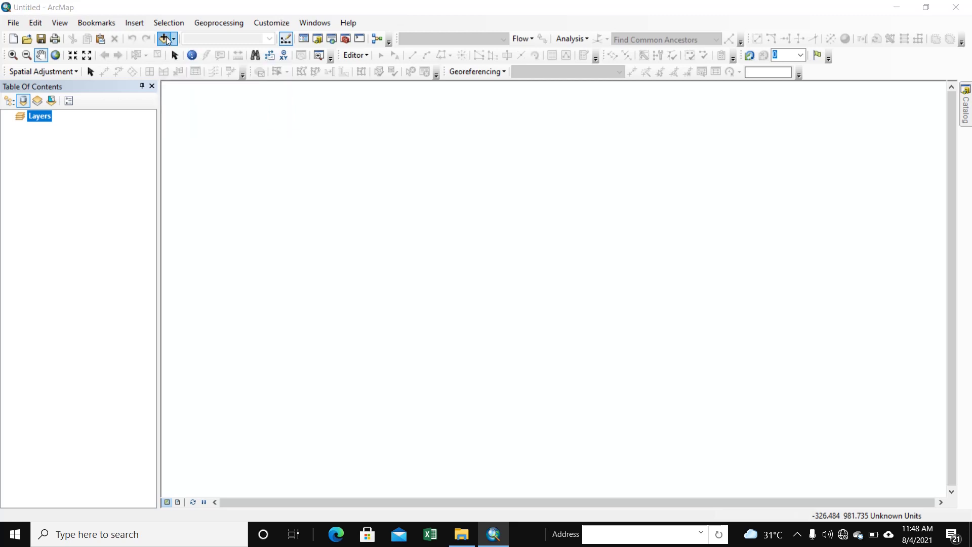
- Add the loaded HTOH and POLE feature classes from Network.gdb and pan to the network
{"action": "left_click", "coordinate": [165, 39]}
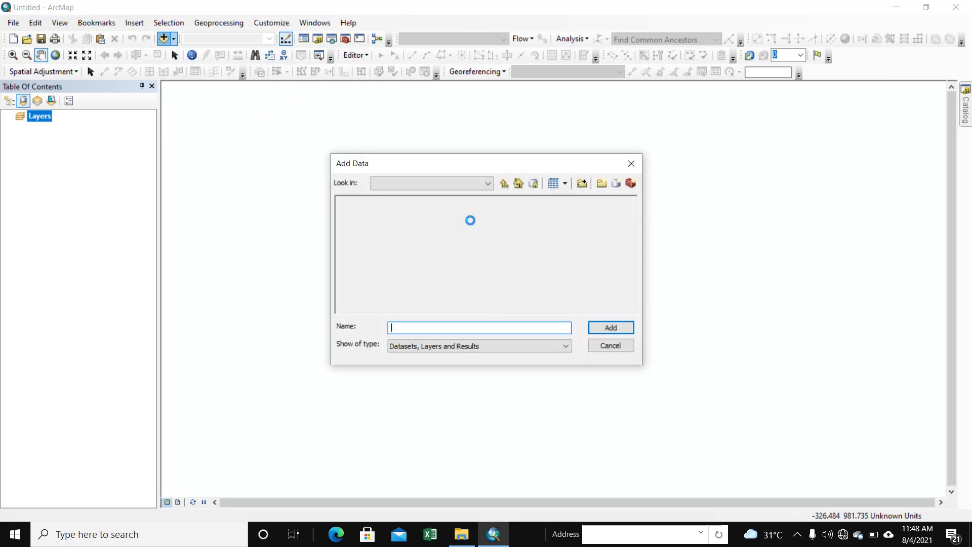
{"action": "left_click", "coordinate": [504, 183]}
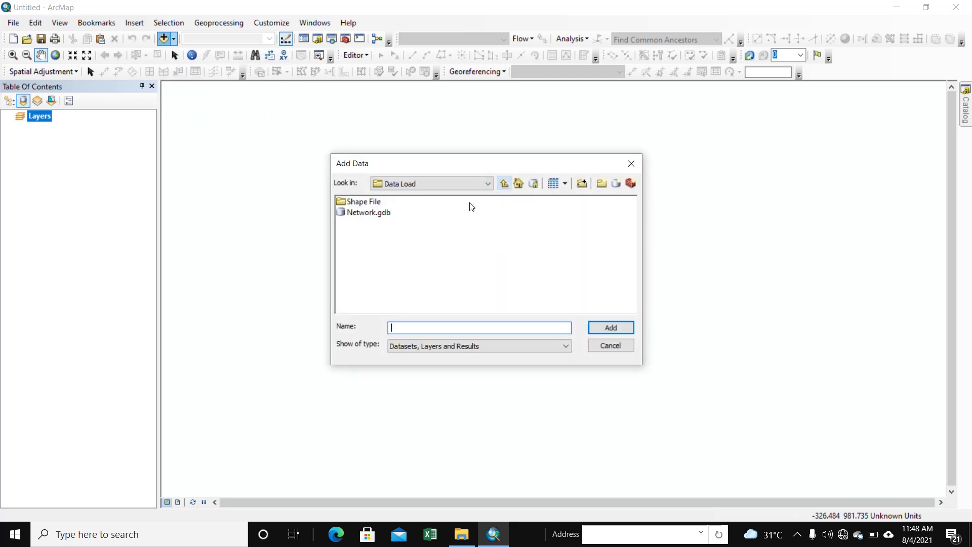
{"action": "double_click", "coordinate": [359, 213]}
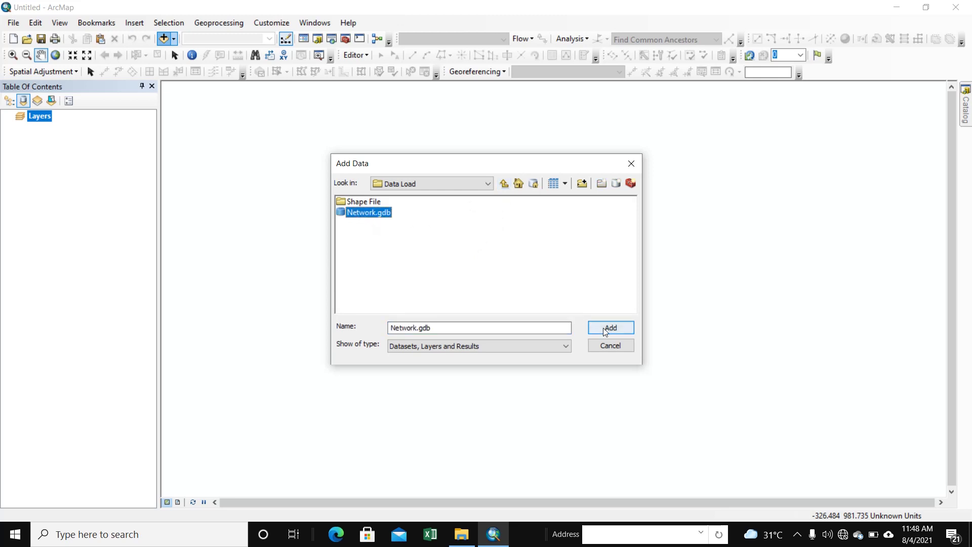
{"action": "left_click_drag", "start_coordinate": [399, 243], "coordinate": [362, 199]}
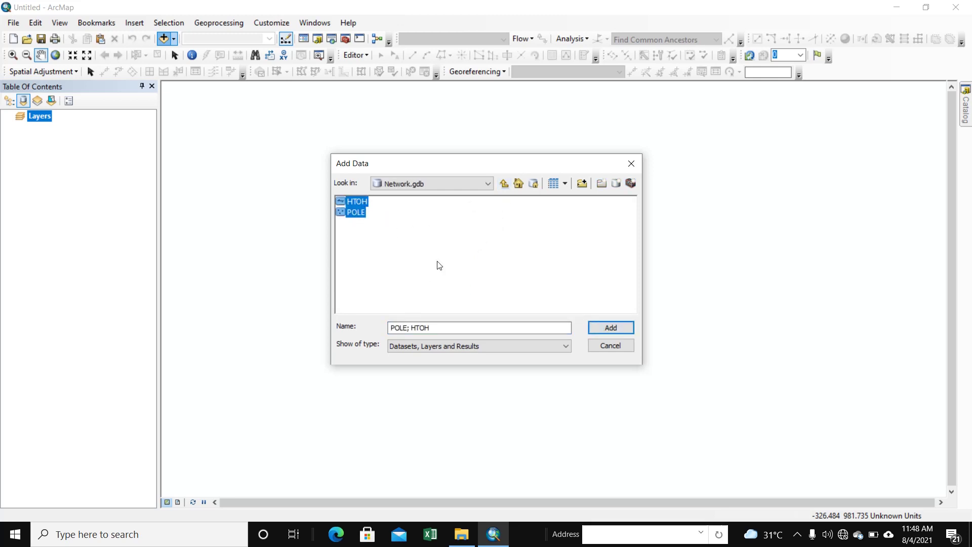
{"action": "left_click", "coordinate": [609, 327]}
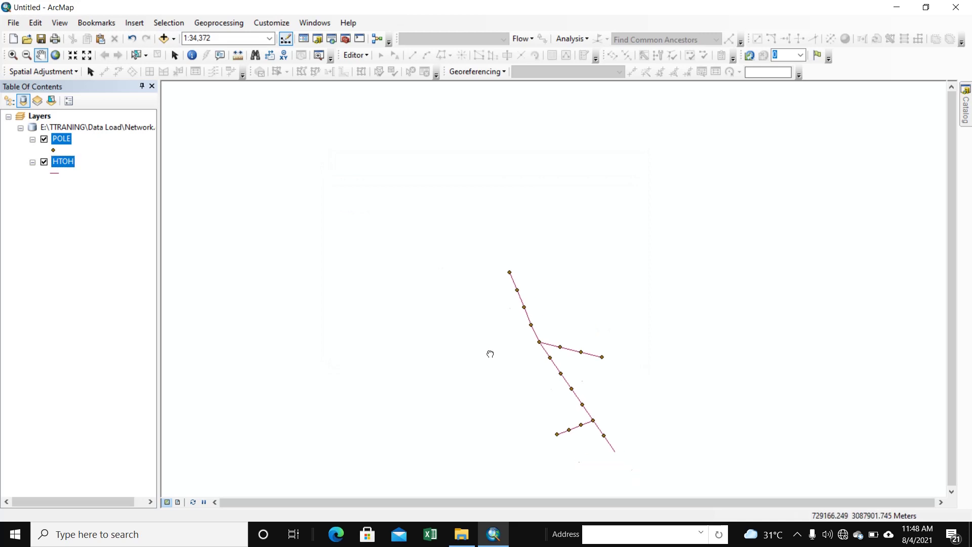
{"action": "left_click_drag", "start_coordinate": [490, 352], "coordinate": [369, 208]}
- Give the POLE points a pink Circle 2 marker at size 14
{"action": "left_click", "coordinate": [94, 212]}
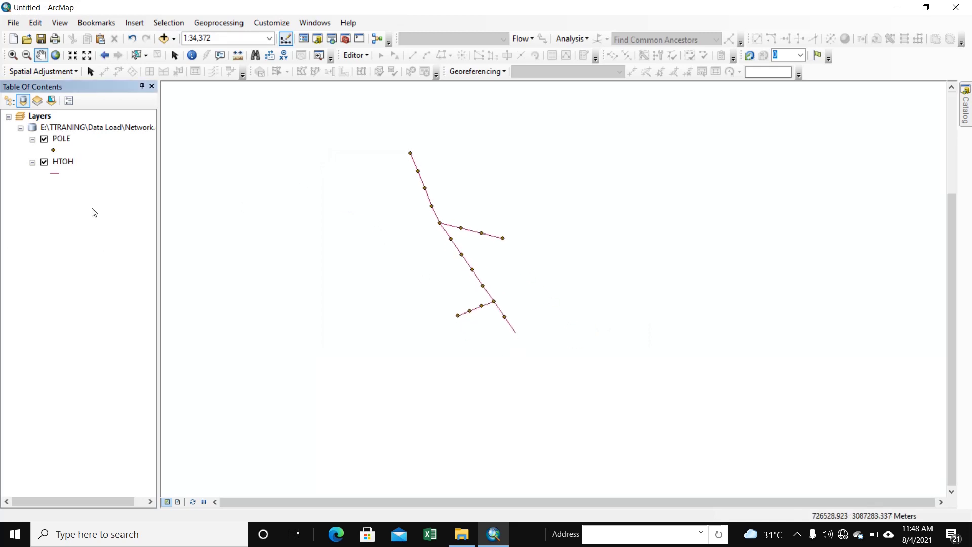
{"action": "double_click", "coordinate": [53, 150]}
{"action": "left_click", "coordinate": [396, 303]}
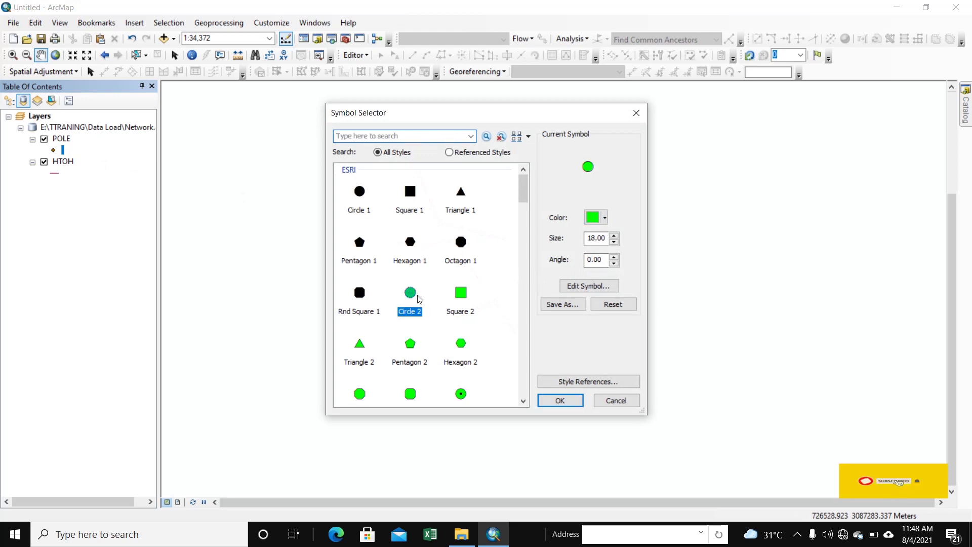
{"action": "left_click", "coordinate": [603, 217]}
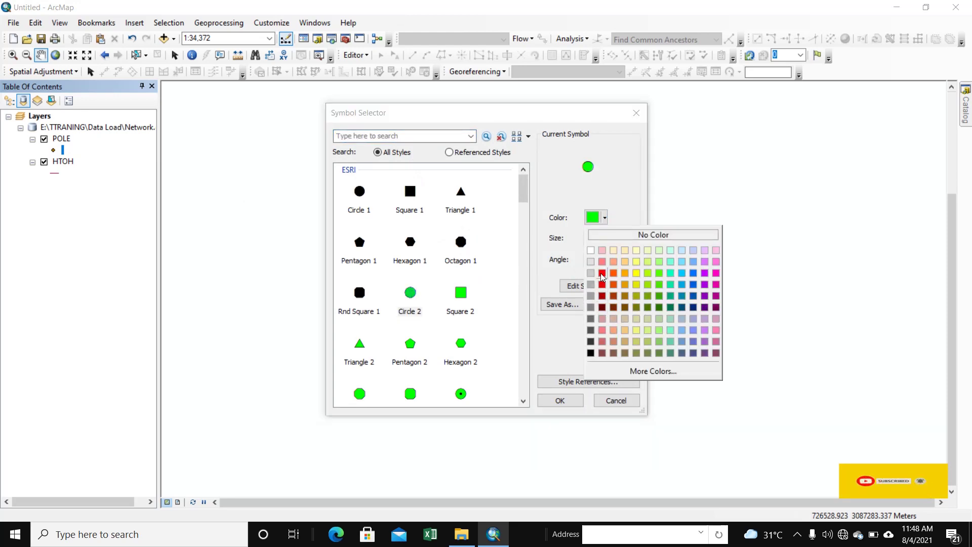
{"action": "left_click", "coordinate": [716, 261]}
{"action": "double_click", "coordinate": [596, 238]}
{"action": "type", "text": "14"}
{"action": "left_click", "coordinate": [559, 400]}
- Draw the HTOH lines with a red Arrow at End symbol at width 2
{"action": "scroll", "coordinate": [483, 269], "scroll_direction": "up", "scroll_amount": 3}
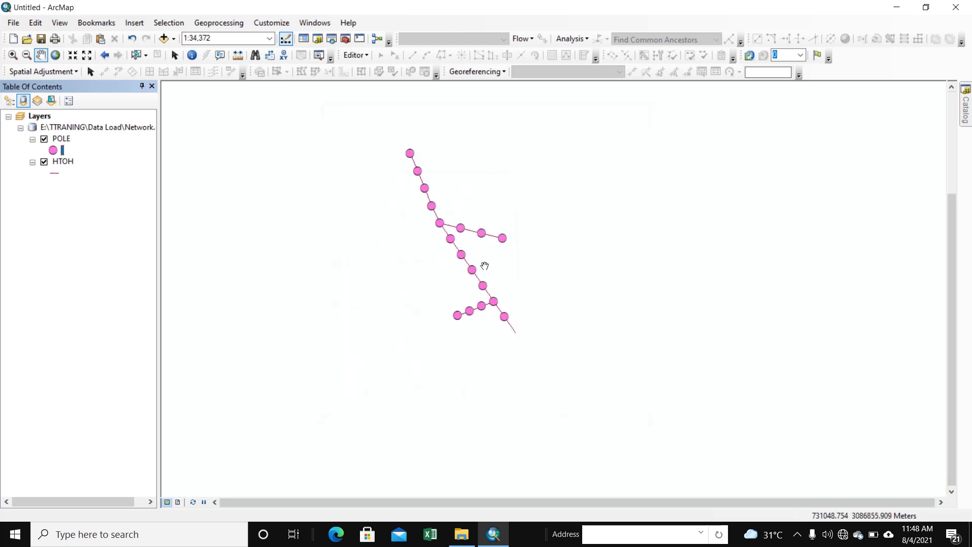
{"action": "left_click", "coordinate": [57, 175]}
{"action": "left_click", "coordinate": [409, 196]}
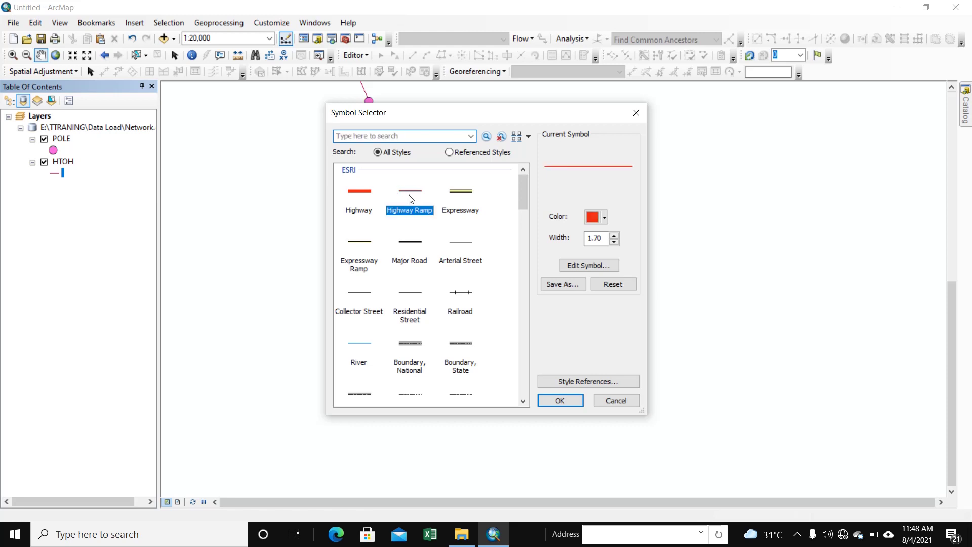
{"action": "left_click_drag", "start_coordinate": [523, 200], "coordinate": [523, 374]}
{"action": "left_click", "coordinate": [355, 319]}
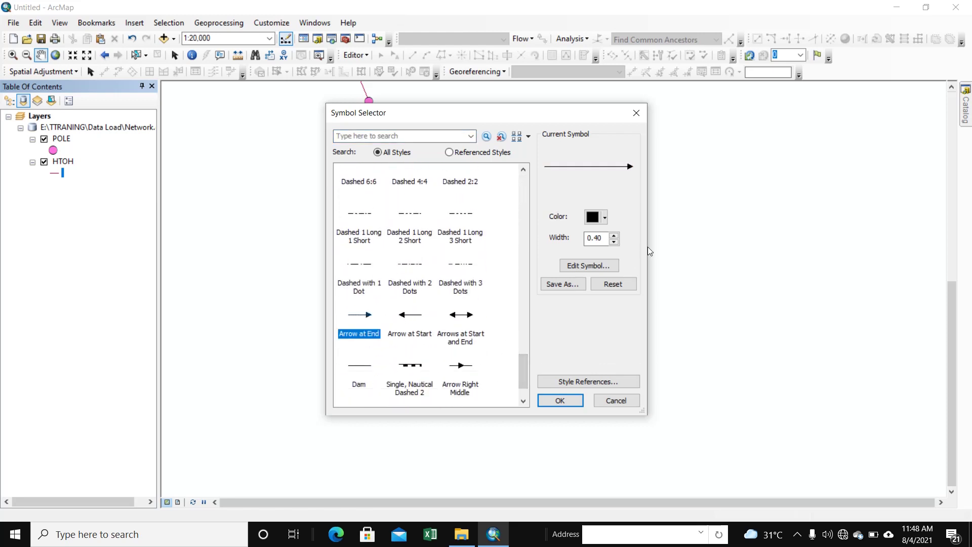
{"action": "left_click", "coordinate": [605, 218]}
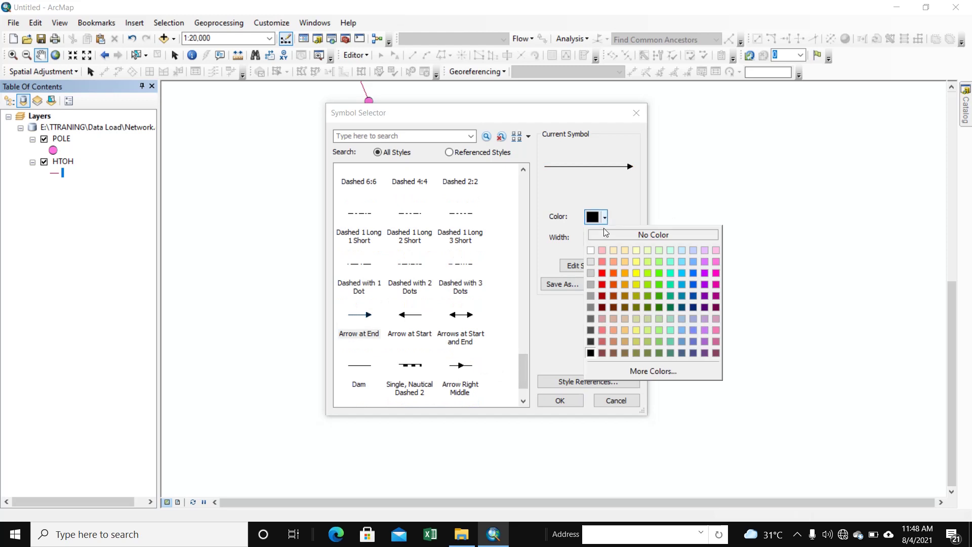
{"action": "left_click", "coordinate": [601, 273]}
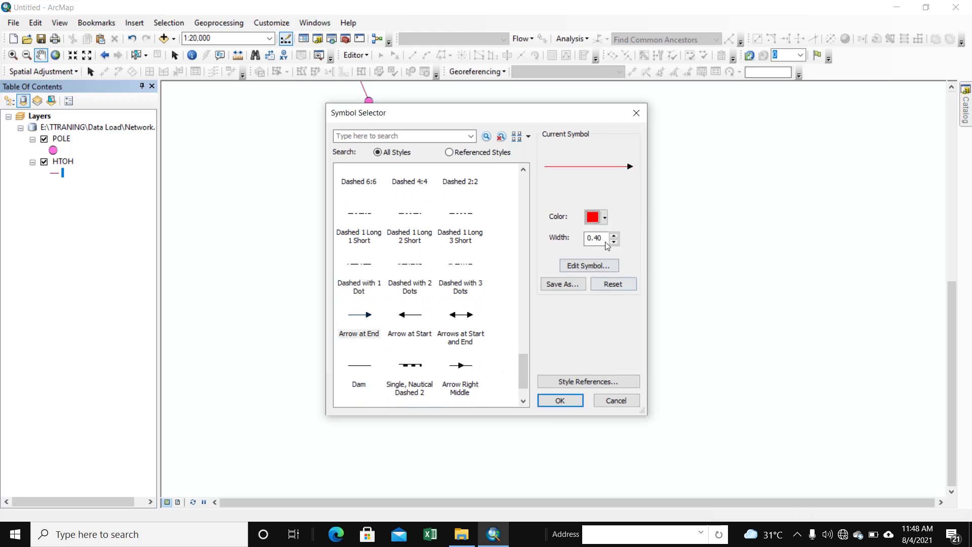
{"action": "left_click", "coordinate": [614, 242]}
{"action": "left_click", "coordinate": [615, 236]}
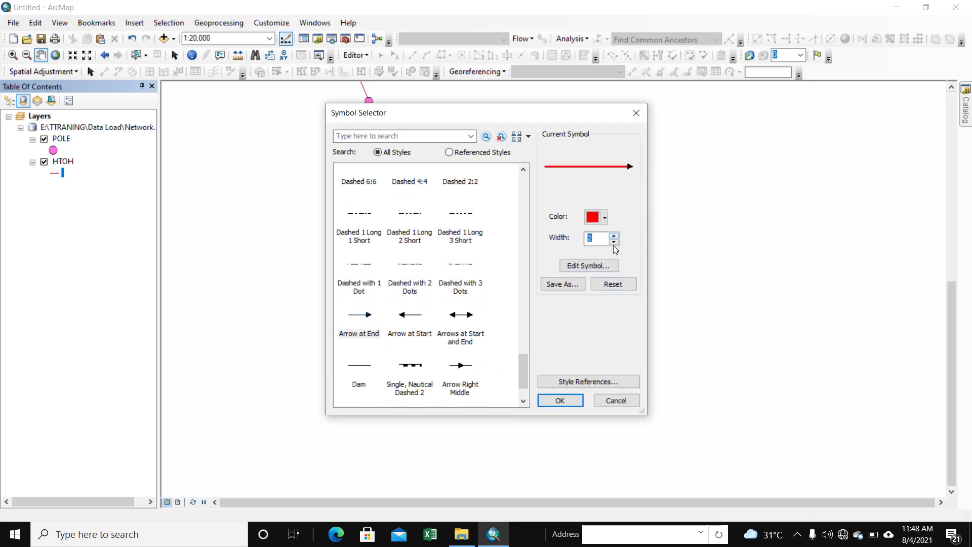
{"action": "left_click", "coordinate": [559, 400]}
{"action": "scroll", "coordinate": [494, 289], "scroll_direction": "up", "scroll_amount": 3}
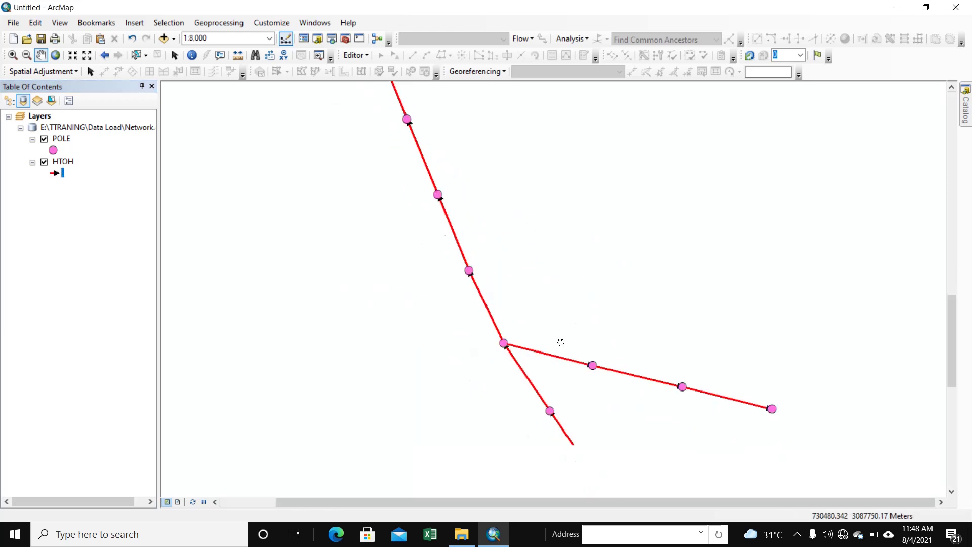
- Pan and zoom the map so the whole pole and line network is visible
{"action": "left_click_drag", "start_coordinate": [559, 340], "coordinate": [451, 153]}
{"action": "scroll", "coordinate": [501, 331], "scroll_direction": "down", "scroll_amount": 3}
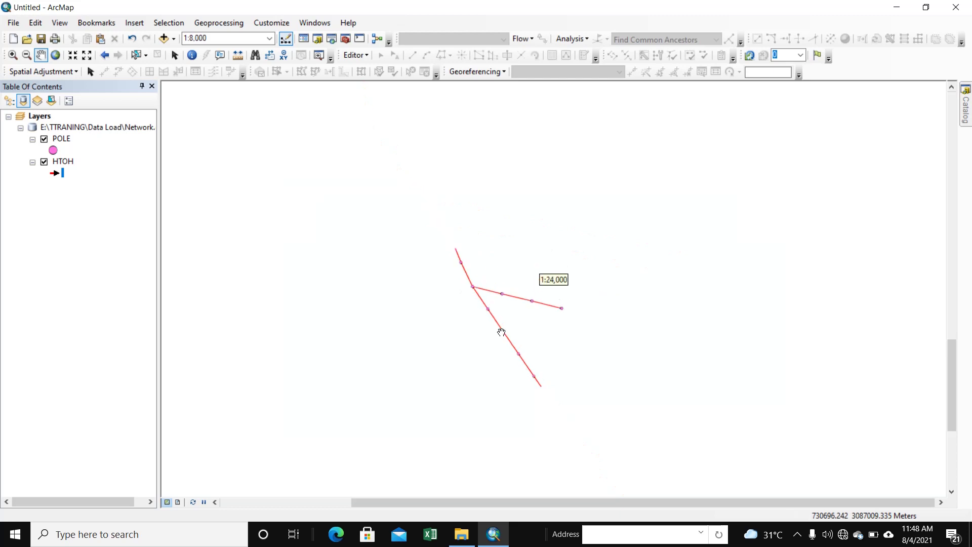
{"action": "scroll", "coordinate": [506, 325], "scroll_direction": "up", "scroll_amount": 3}
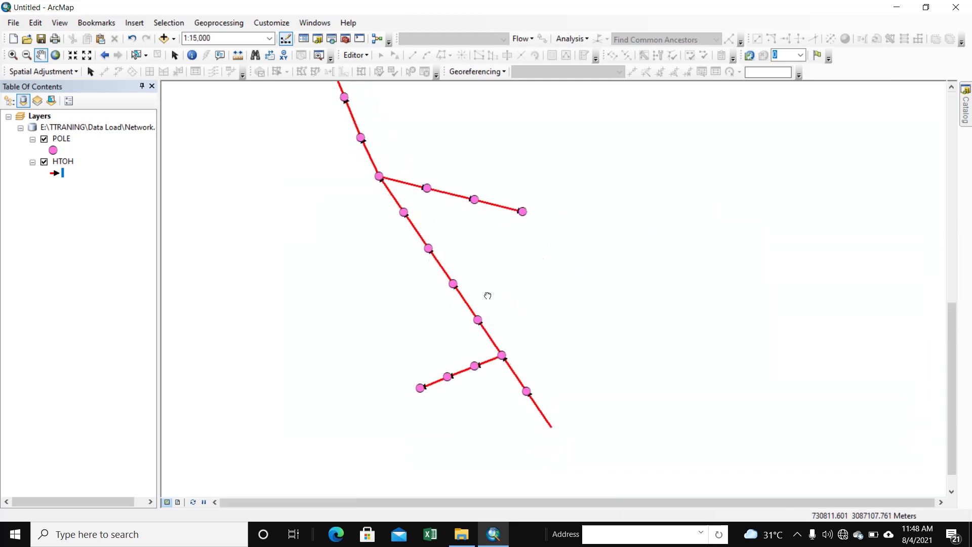
{"action": "scroll", "coordinate": [532, 343], "scroll_direction": "down", "scroll_amount": 3}
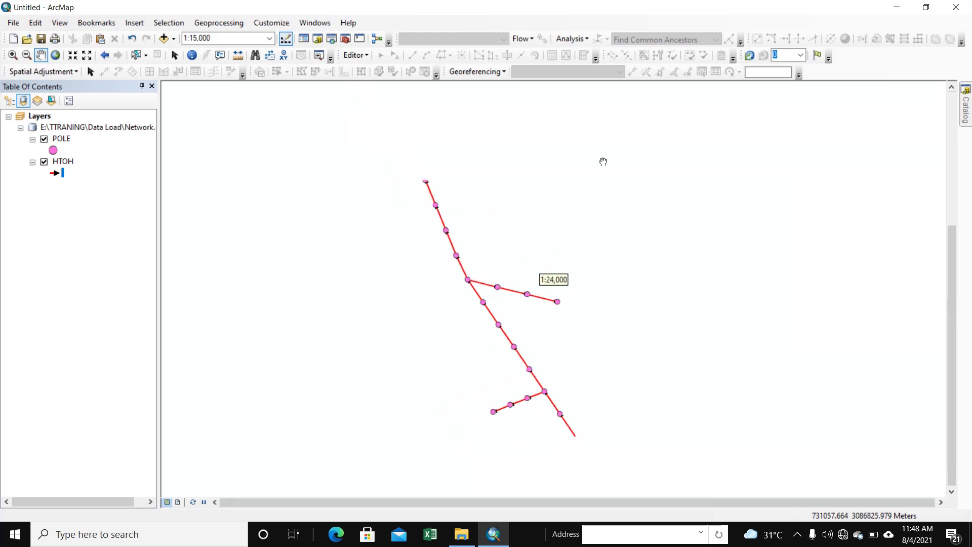
- Open the POLE layer's attribute table
{"action": "left_click", "coordinate": [68, 143]}
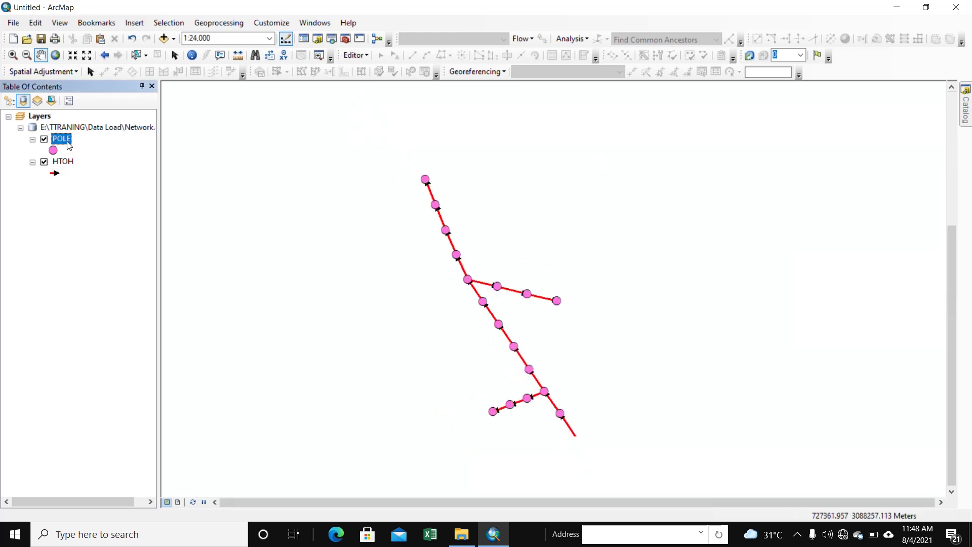
{"action": "right_click", "coordinate": [69, 145]}
{"action": "left_click", "coordinate": [103, 177]}
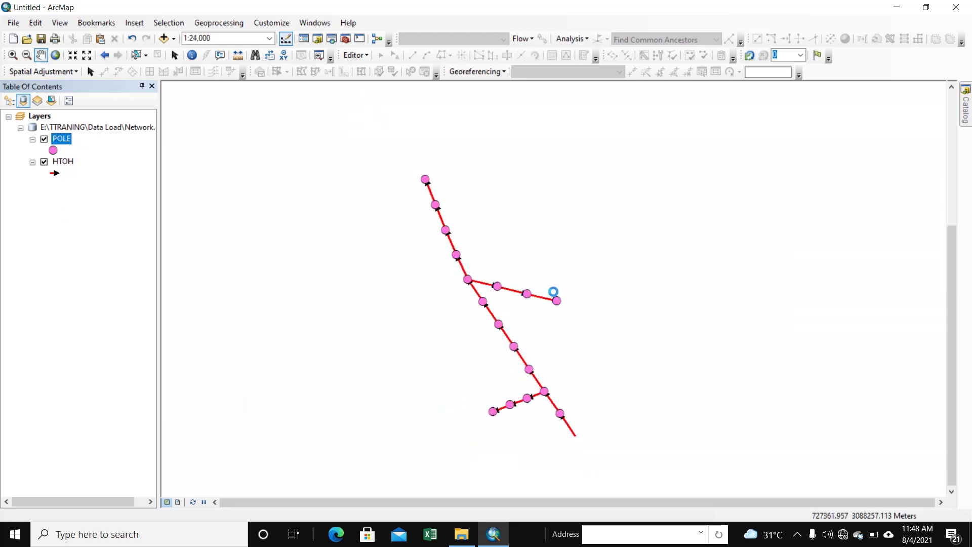
- Select POLE's REMARK column, then open HTOH's attribute table and select its REMARK column
{"action": "left_click", "coordinate": [469, 168]}
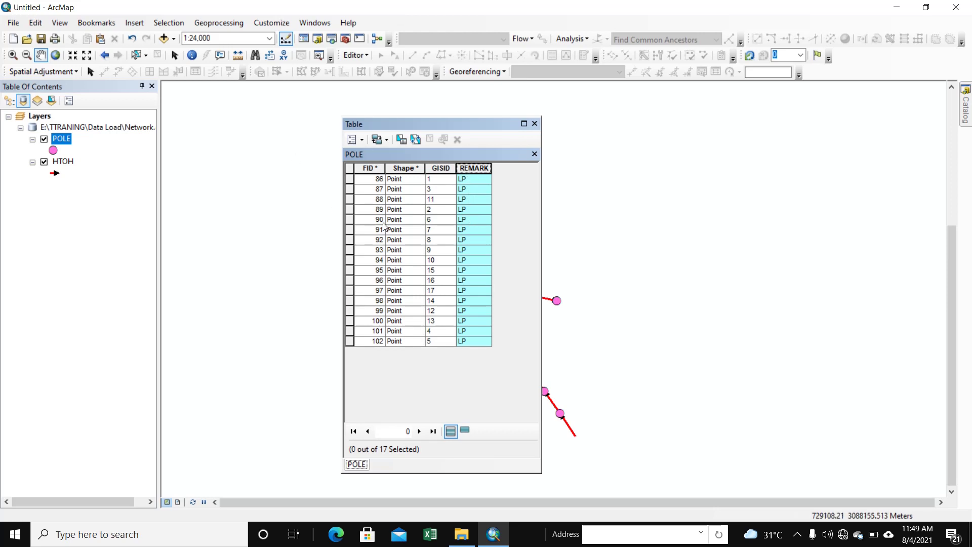
{"action": "left_click", "coordinate": [72, 165]}
{"action": "right_click", "coordinate": [72, 164]}
{"action": "left_click", "coordinate": [101, 201]}
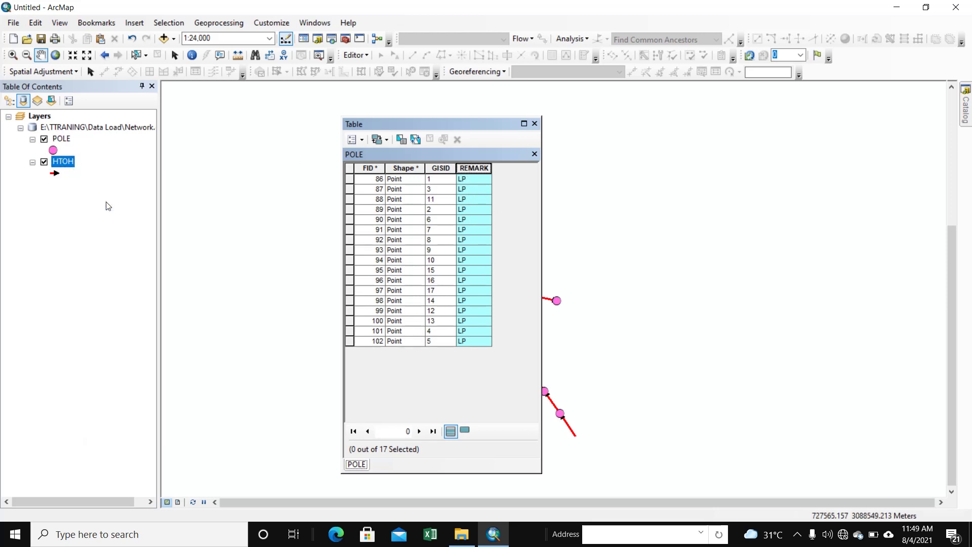
{"action": "left_click_drag", "start_coordinate": [407, 419], "coordinate": [483, 420]}
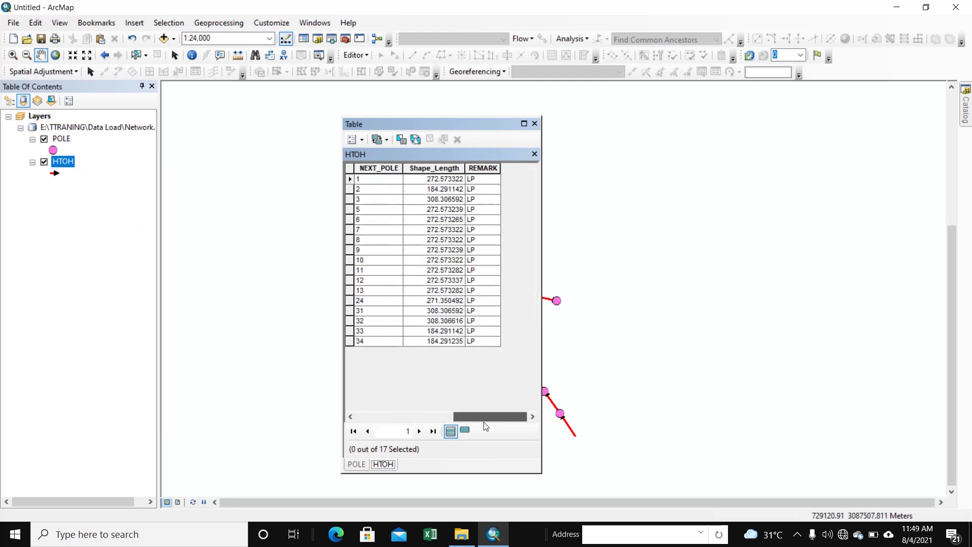
{"action": "left_click", "coordinate": [478, 171]}
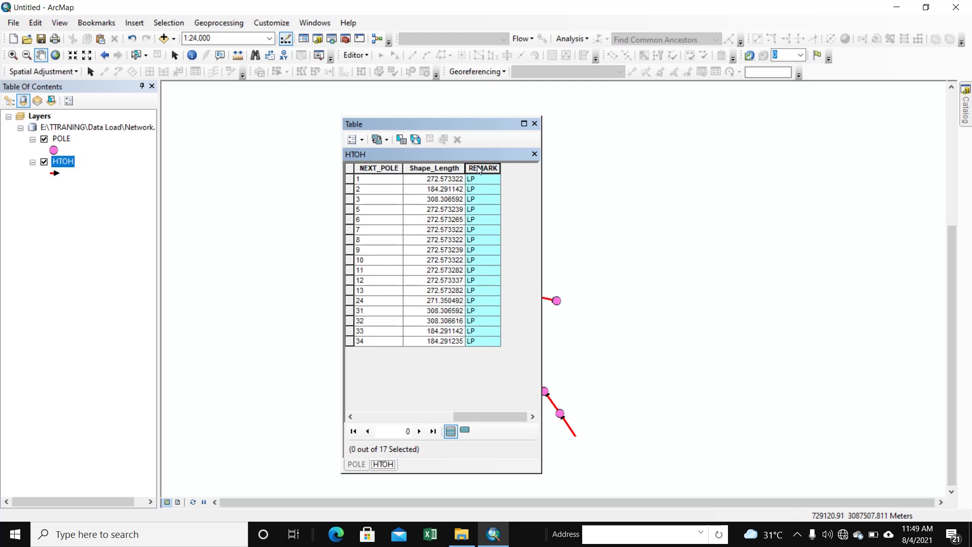
- Rearrange the table and map to show NEXT_POLE fully, then close the table window
{"action": "left_click_drag", "start_coordinate": [502, 416], "coordinate": [390, 425]}
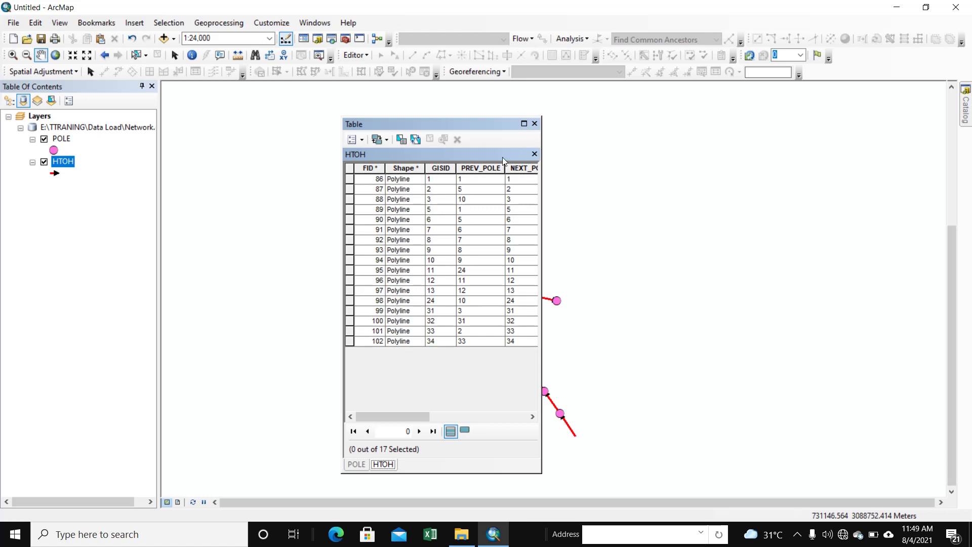
{"action": "left_click_drag", "start_coordinate": [447, 125], "coordinate": [313, 103]}
{"action": "left_click_drag", "start_coordinate": [516, 334], "coordinate": [592, 281]}
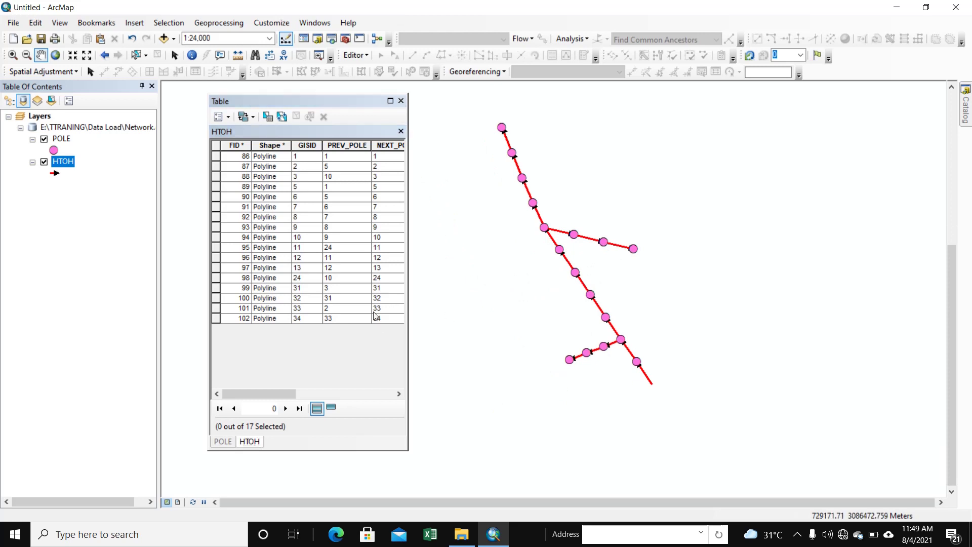
{"action": "left_click_drag", "start_coordinate": [408, 354], "coordinate": [441, 357]}
{"action": "left_click_drag", "start_coordinate": [498, 299], "coordinate": [553, 330]}
{"action": "left_click_drag", "start_coordinate": [305, 414], "coordinate": [264, 413]}
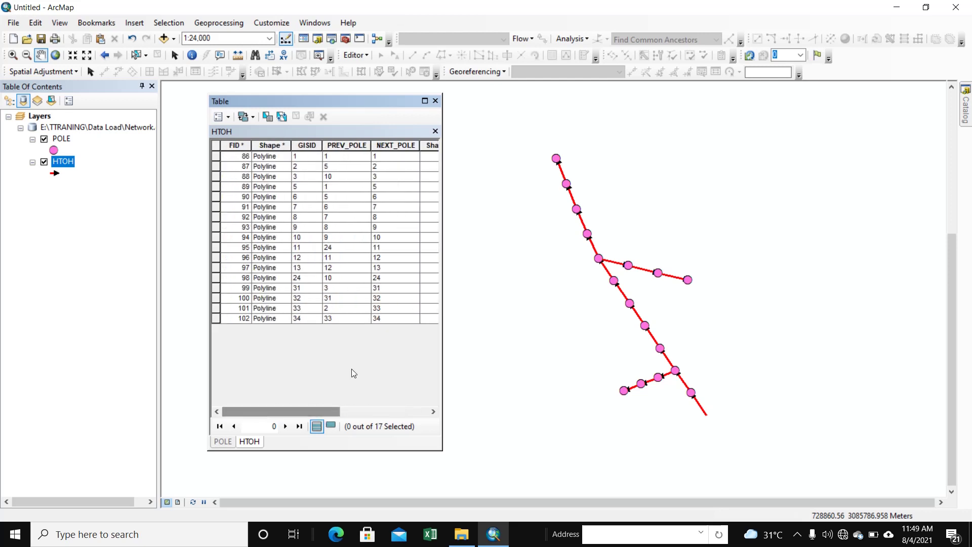
{"action": "left_click", "coordinate": [434, 101]}
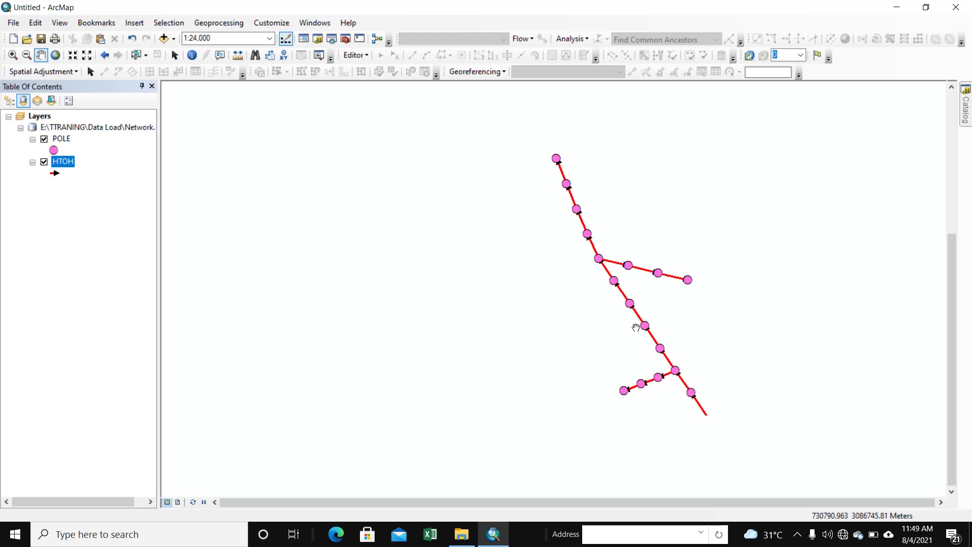
{"action": "scroll", "coordinate": [635, 328], "scroll_direction": "up", "scroll_amount": 2}
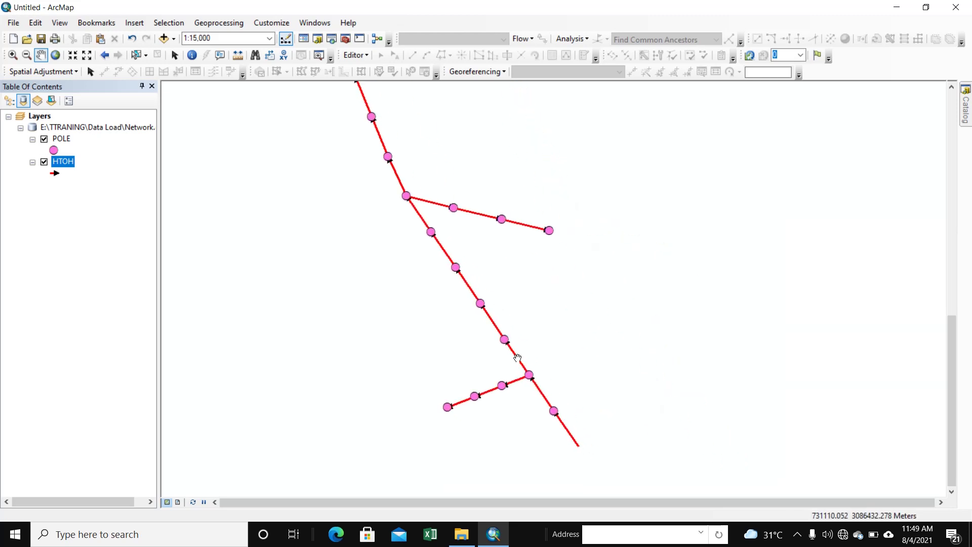
{"action": "scroll", "coordinate": [517, 358], "scroll_direction": "down", "scroll_amount": 2}
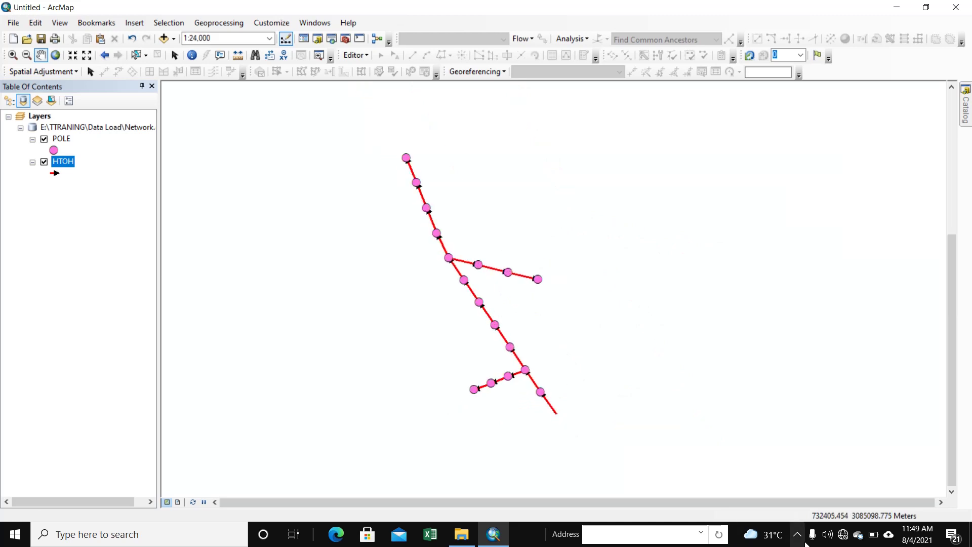